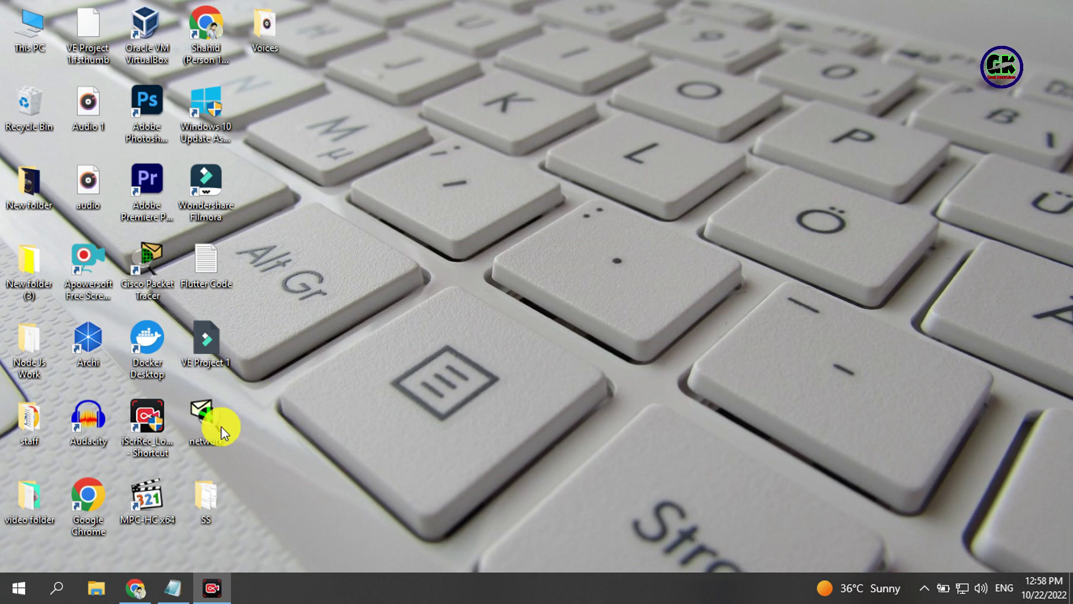
Review the elements and split screen topics in the Notepad list, and minimize it.
click(174, 584)
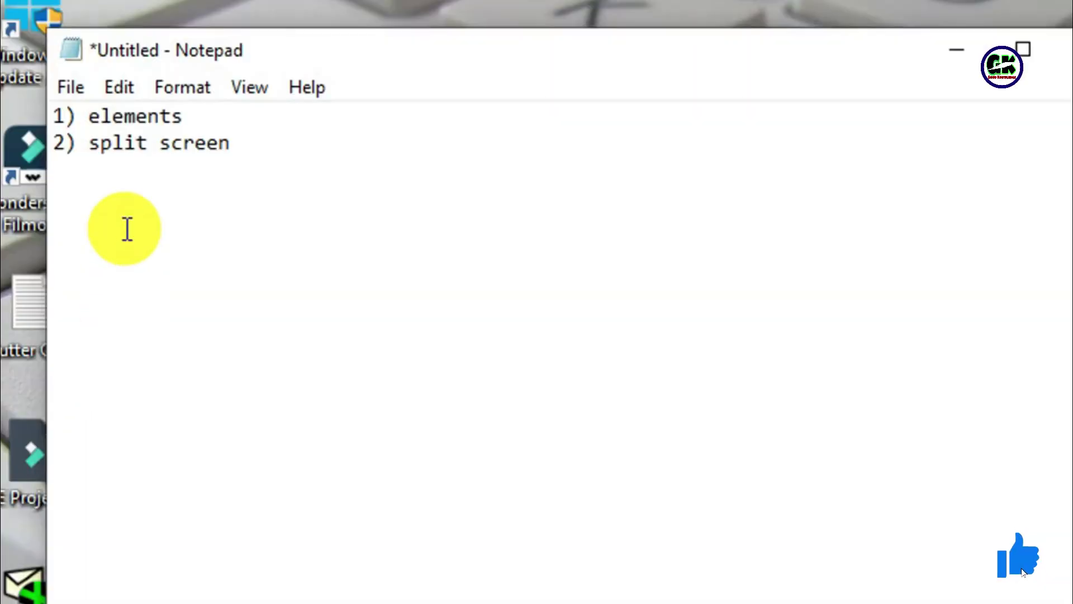
drag(82, 115, 254, 174)
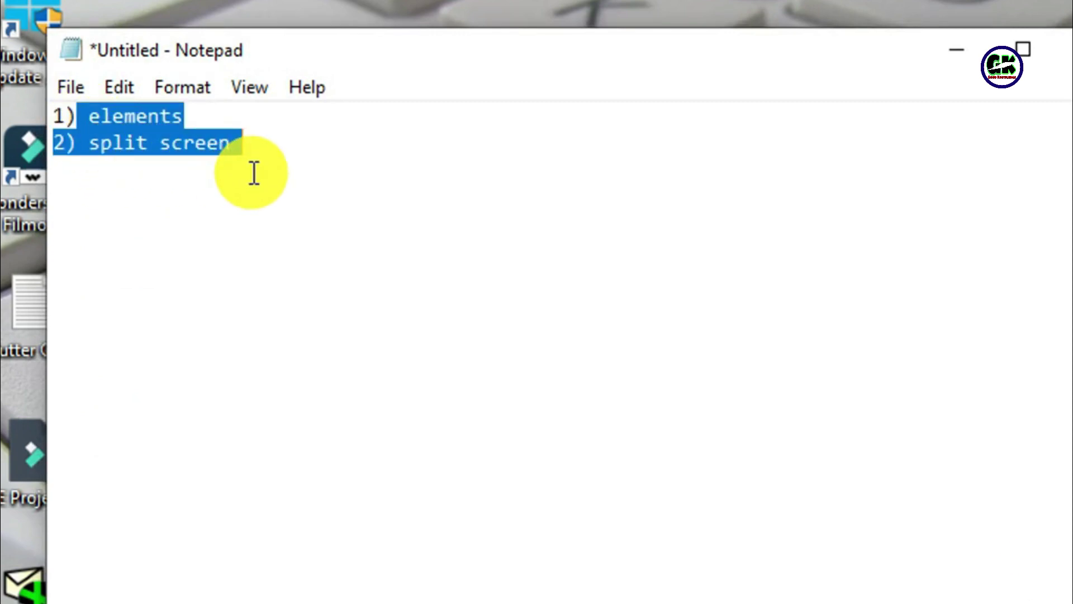
click(254, 173)
drag(184, 116, 44, 134)
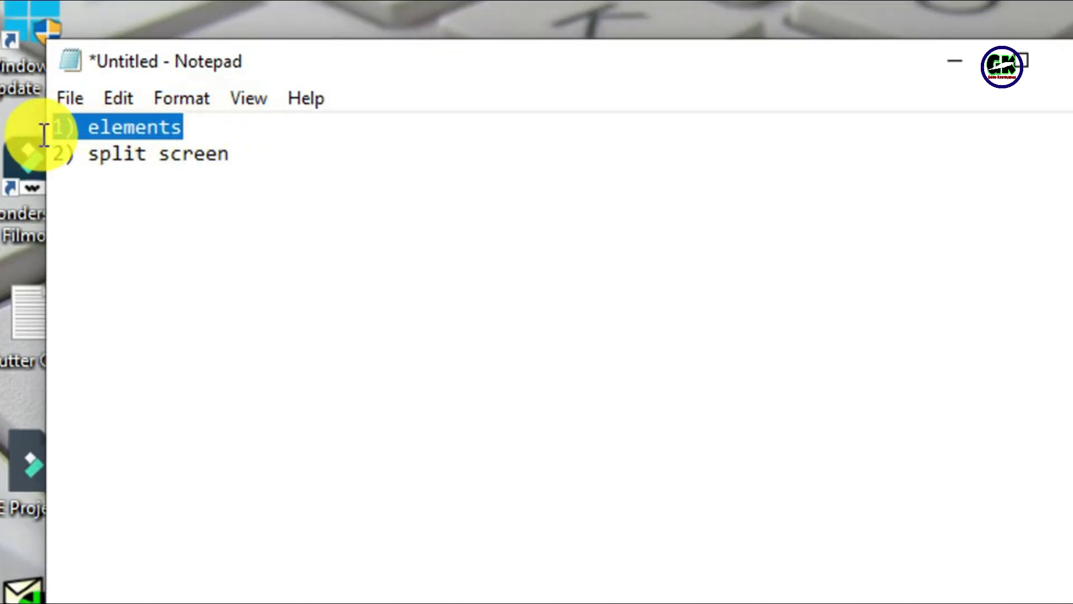
click(298, 191)
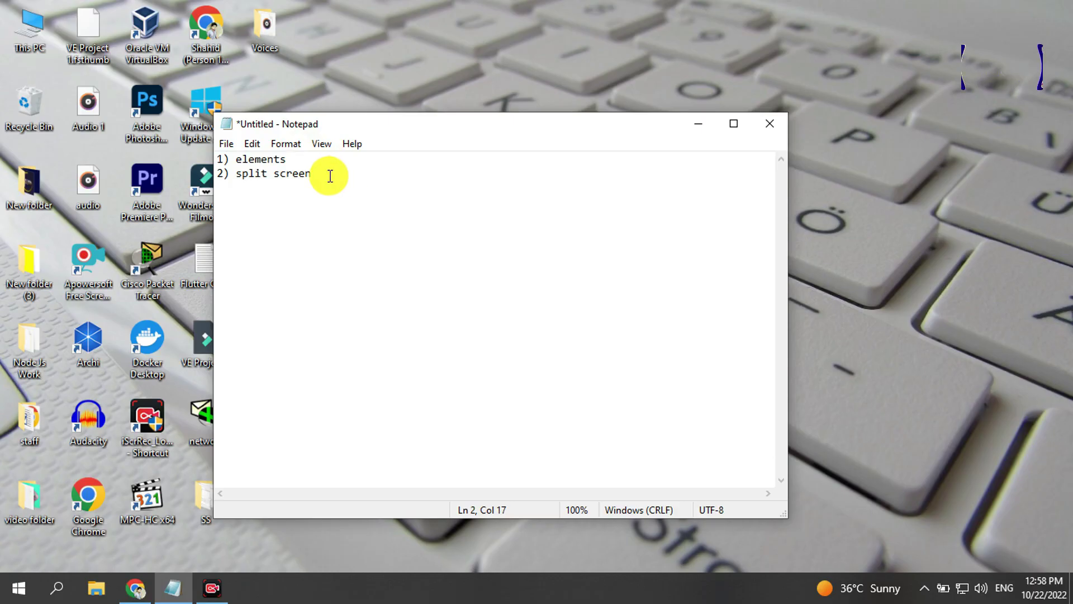
drag(329, 176, 215, 177)
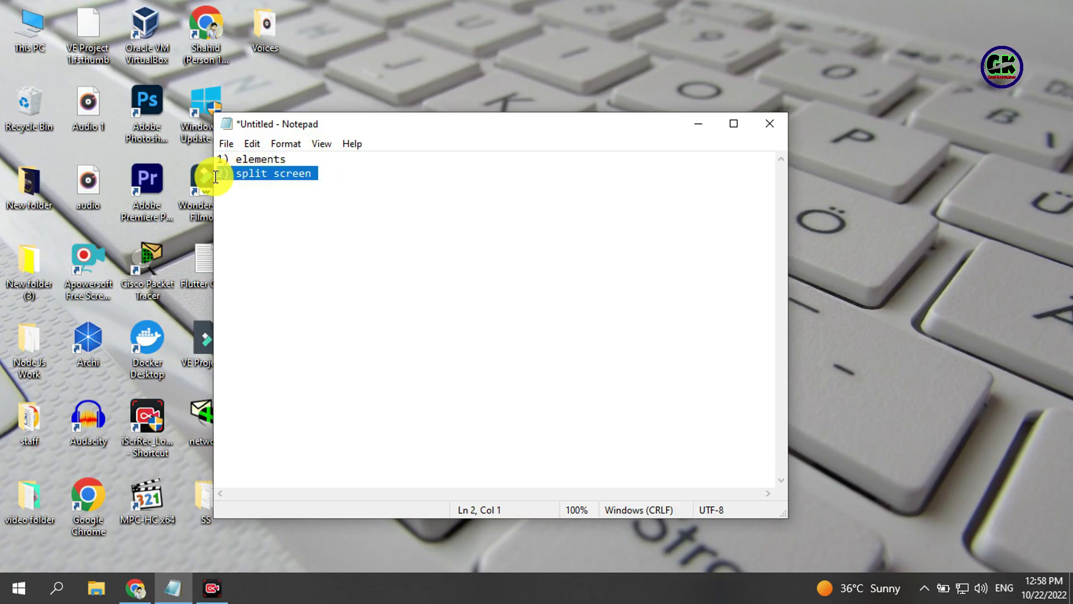
click(694, 128)
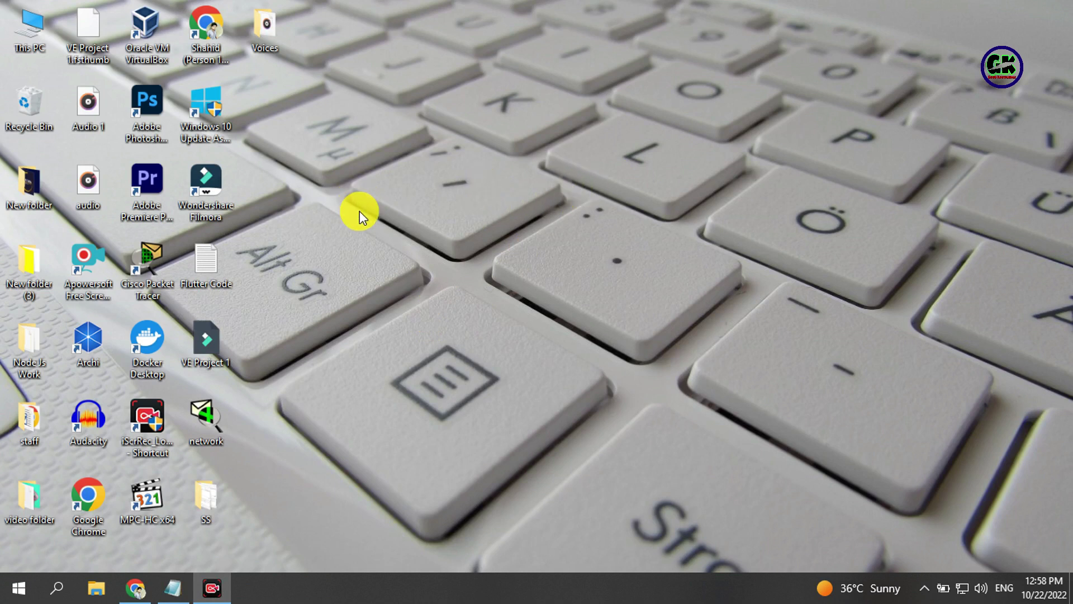
Start a new 16:9 project in Wondershare Filmora and import the VID_20220727_120622 clip from New folder (3) on the Desktop.
double_click(210, 180)
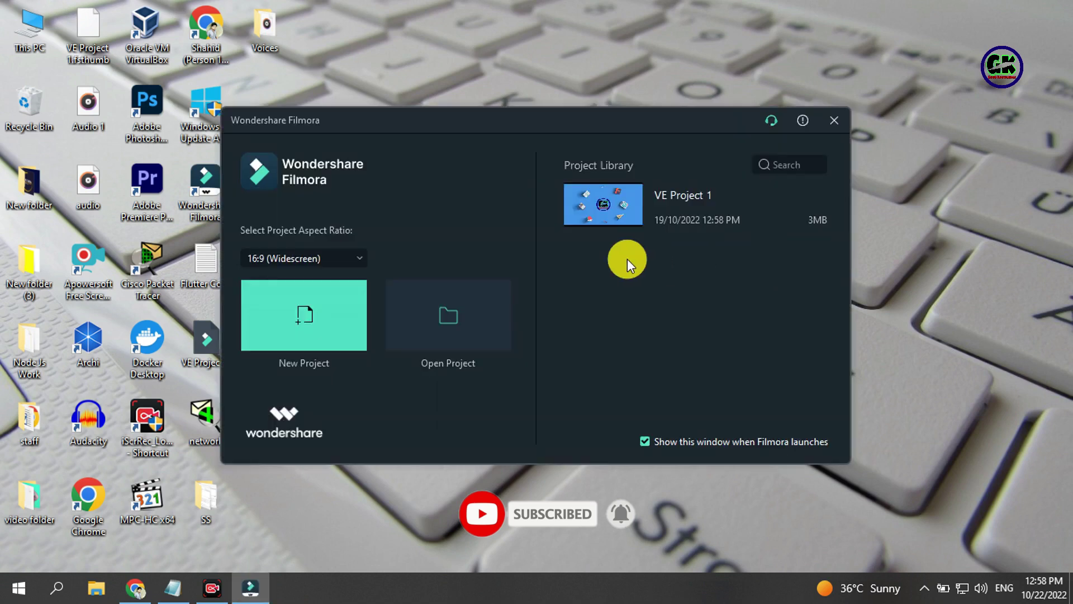
click(286, 317)
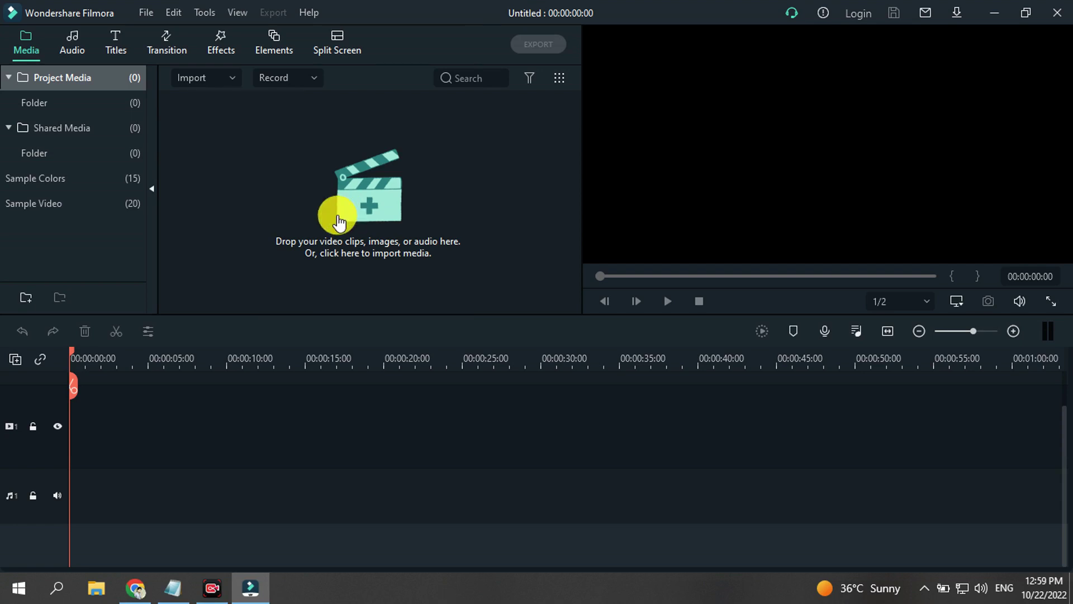
click(323, 214)
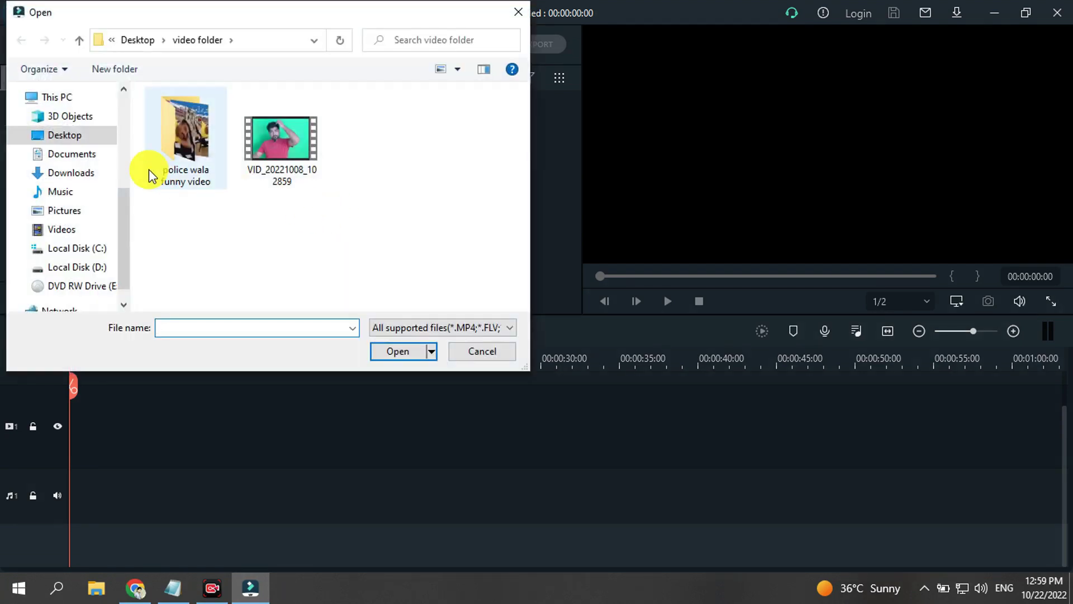
click(64, 135)
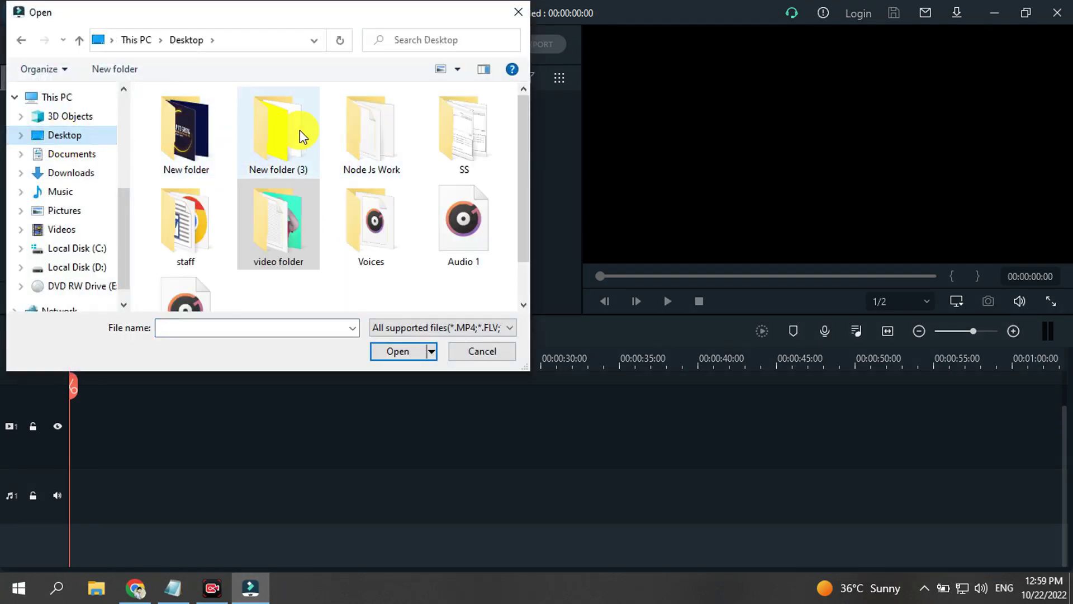
double_click(280, 137)
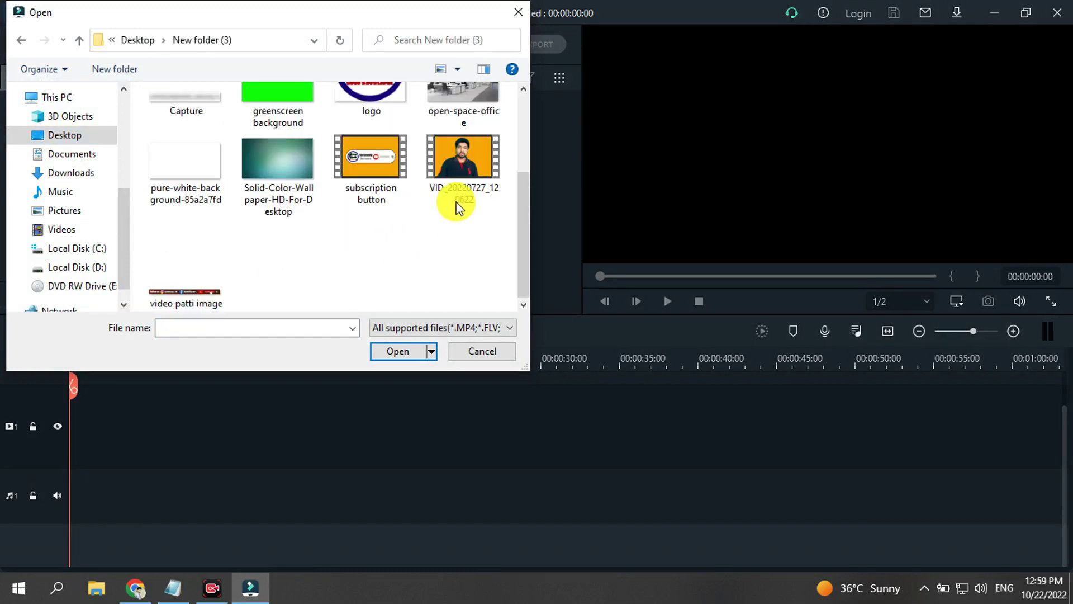
click(456, 173)
click(396, 351)
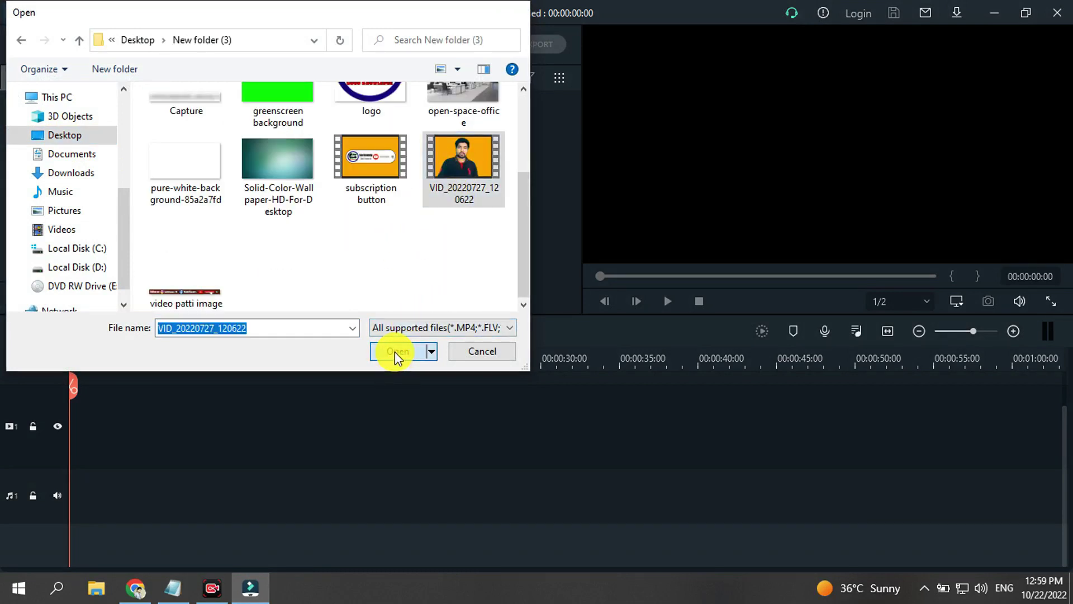
Place the imported clip at the start of video track 1 and match the project settings to the media at 1920 x 1080 30fps.
drag(217, 116, 65, 399)
drag(94, 363, 95, 366)
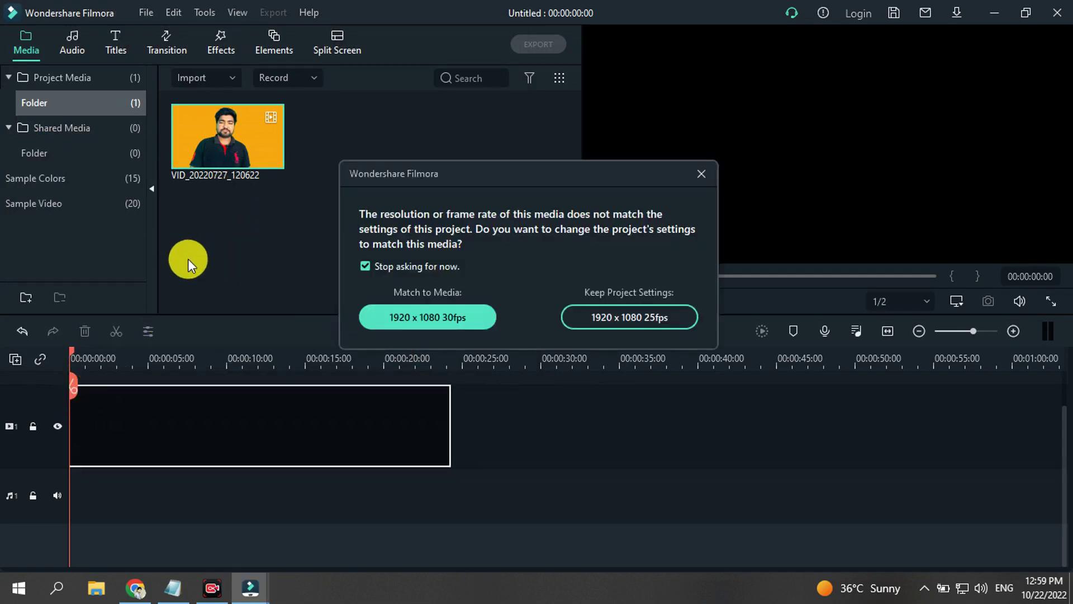
click(443, 317)
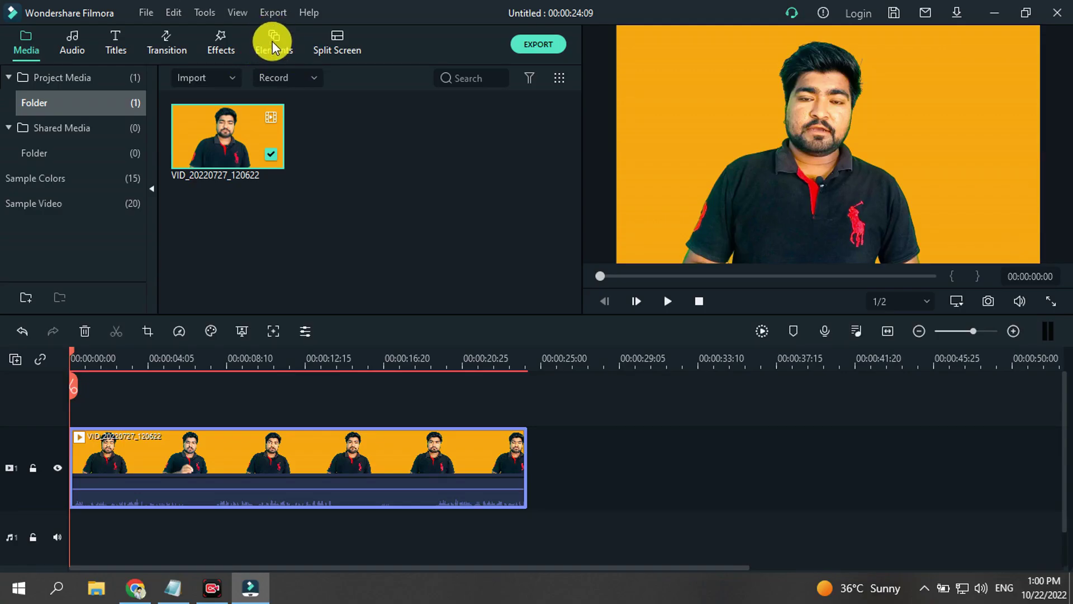
Look through the included elements in the Elements library.
click(273, 47)
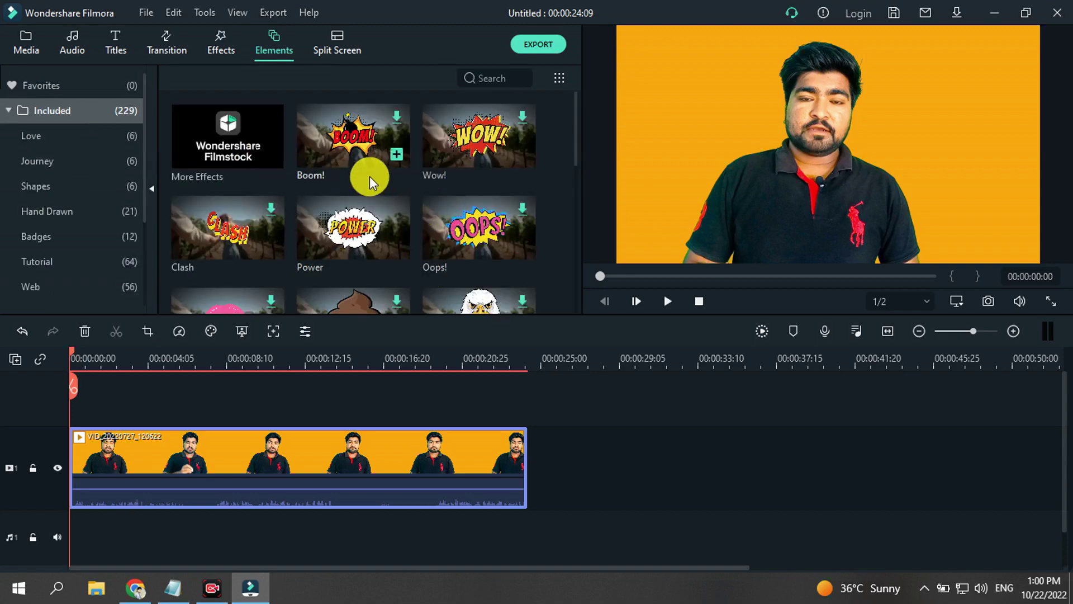
scroll(490, 210, down, 10)
scroll(396, 216, down, 4)
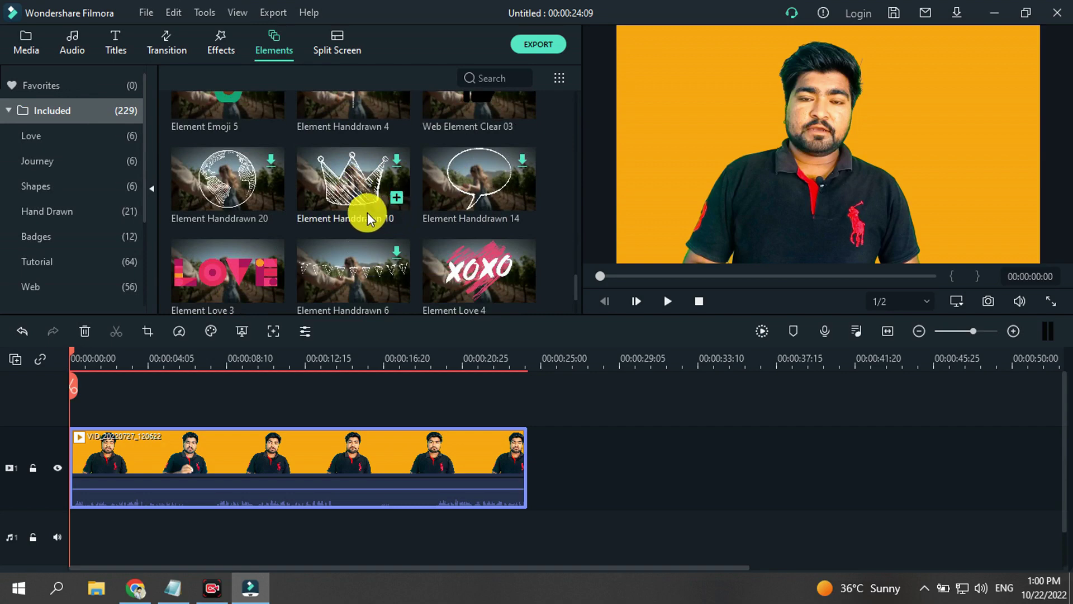
scroll(368, 217, down, 5)
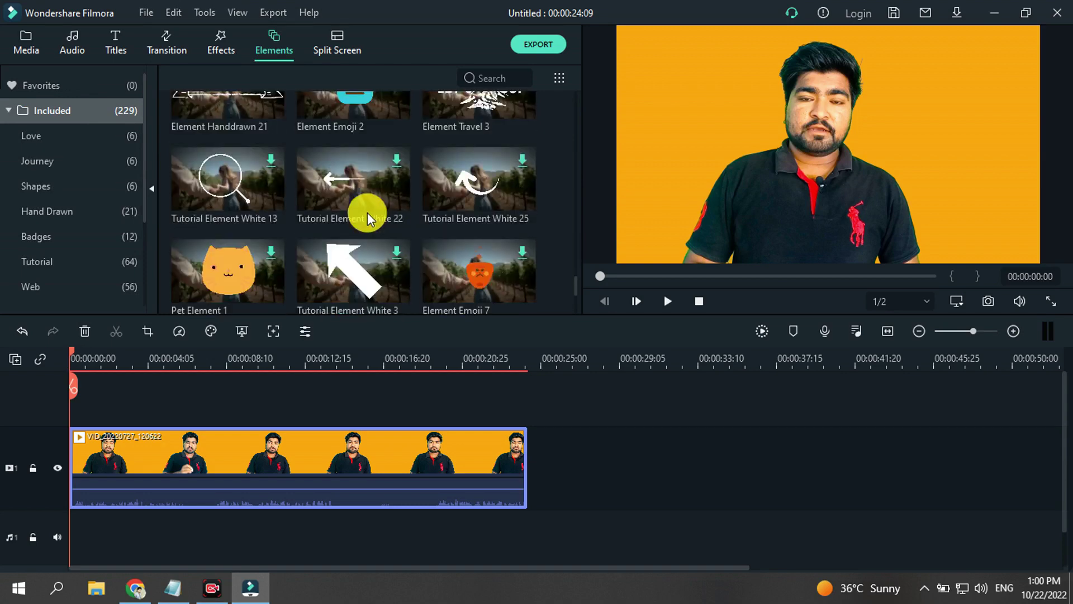
scroll(367, 218, down, 3)
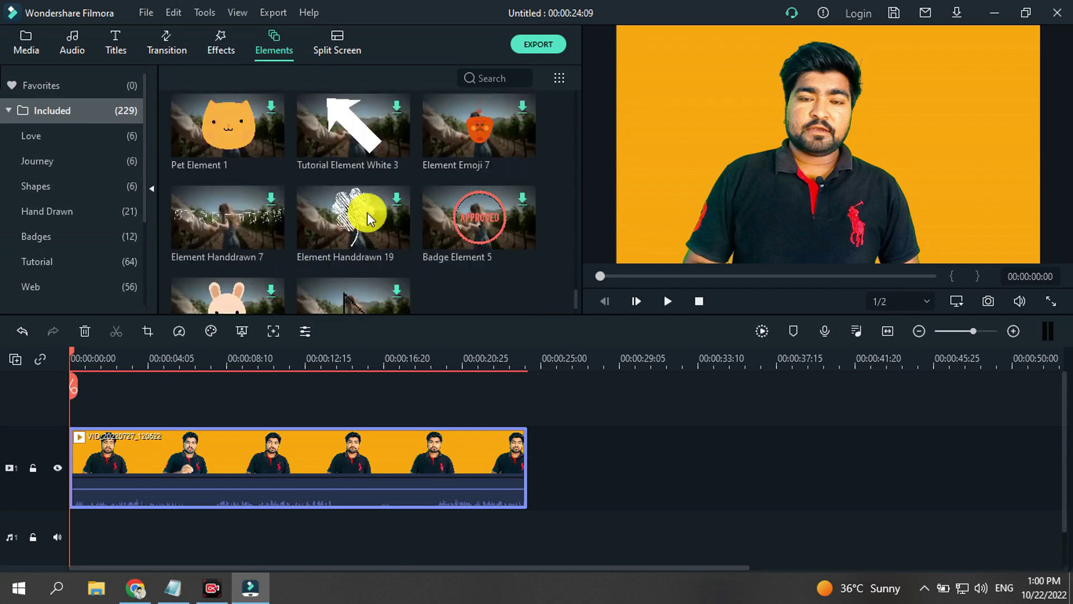
scroll(369, 220, down, 4)
scroll(367, 218, down, 3)
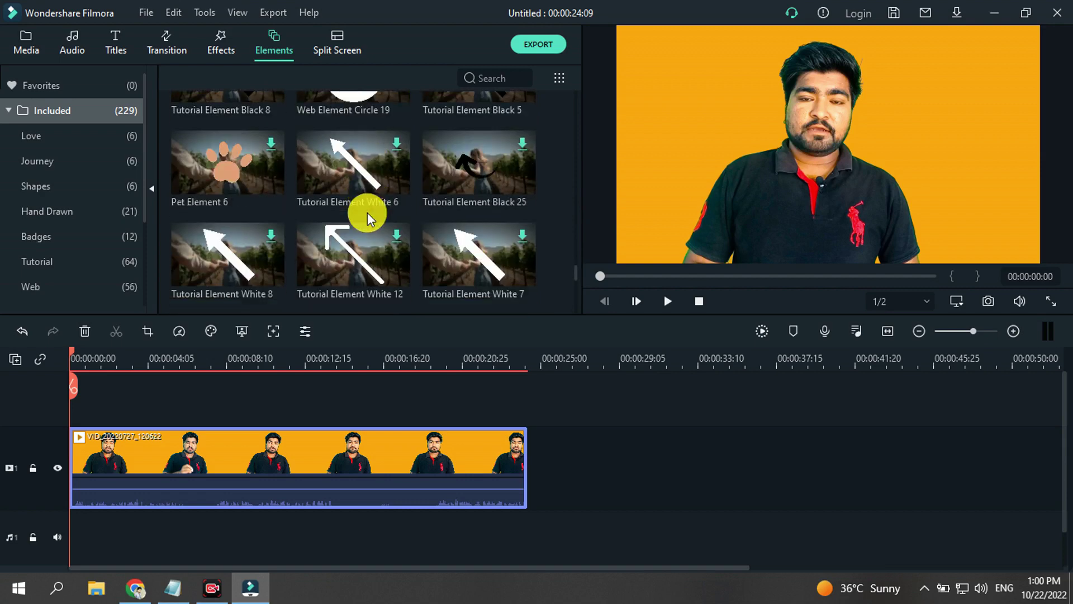
scroll(367, 218, up, 15)
Preview the Shades element and add it to a new track above the video, shortly after the start.
mouse_move(256, 131)
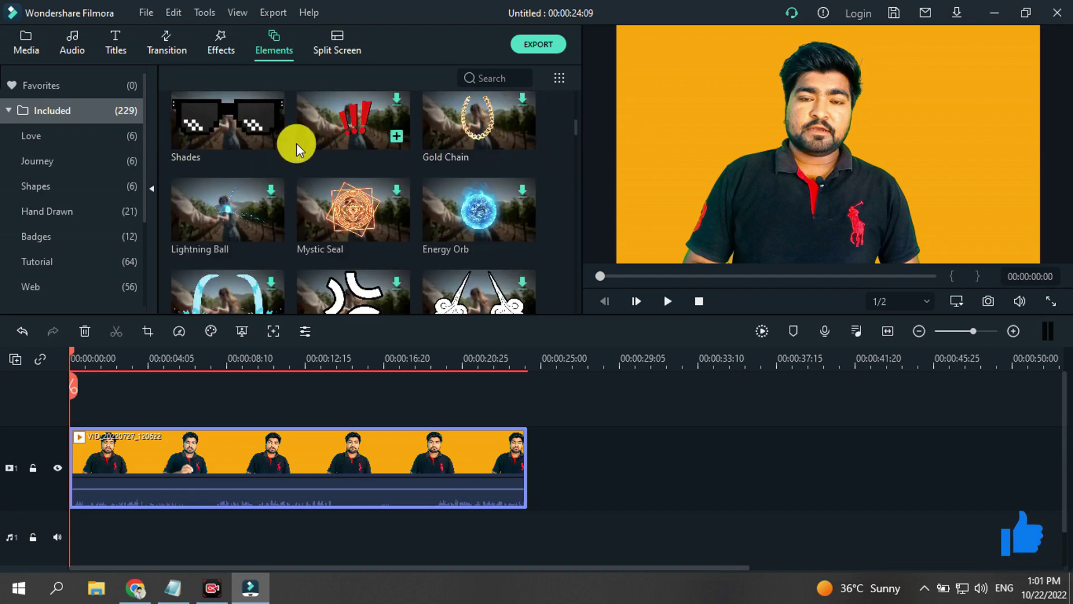
click(235, 137)
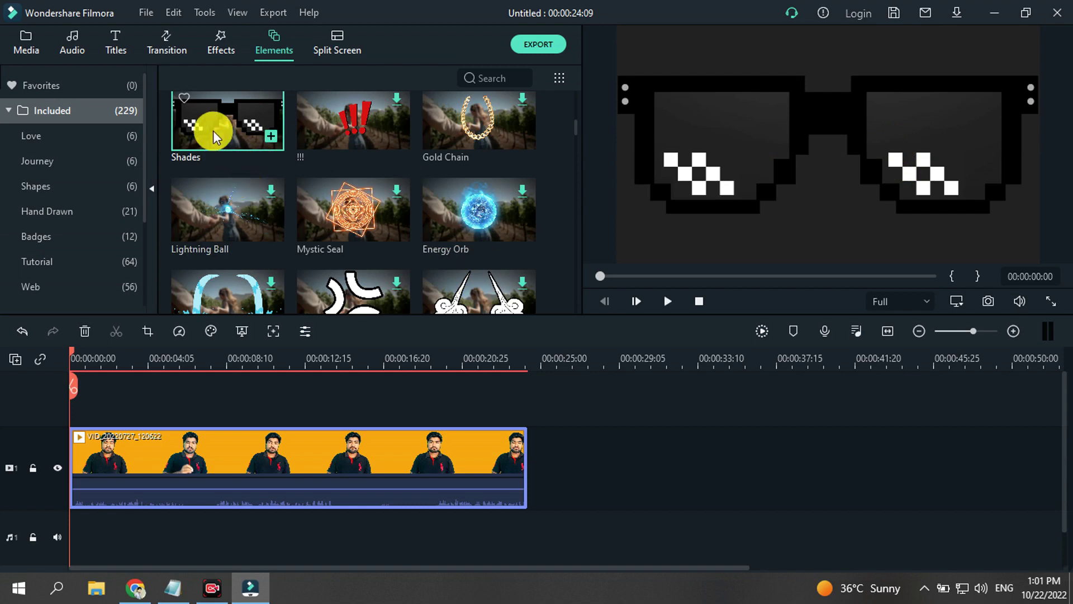
drag(214, 134, 97, 386)
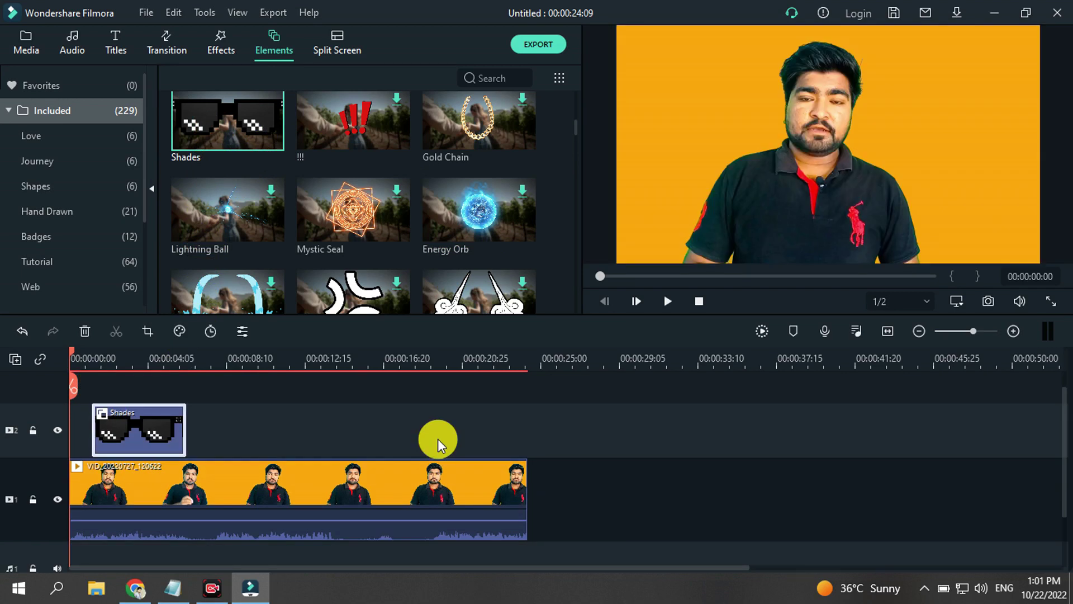
Play the video to about 00:00:02:27, then shrink the Shades overlay and fit it over the man's eyes.
key(space)
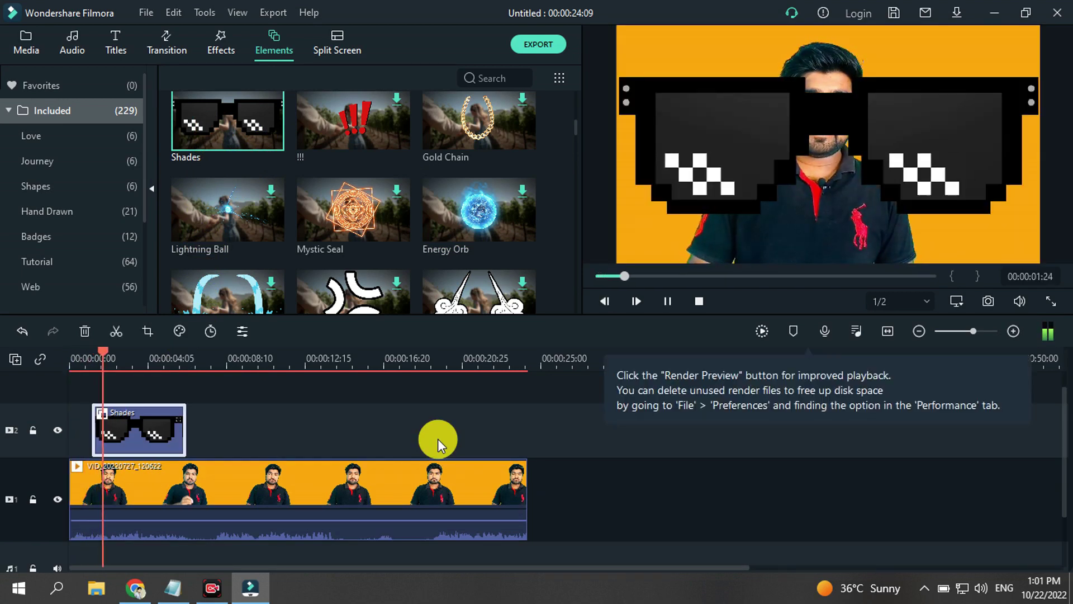
key(space)
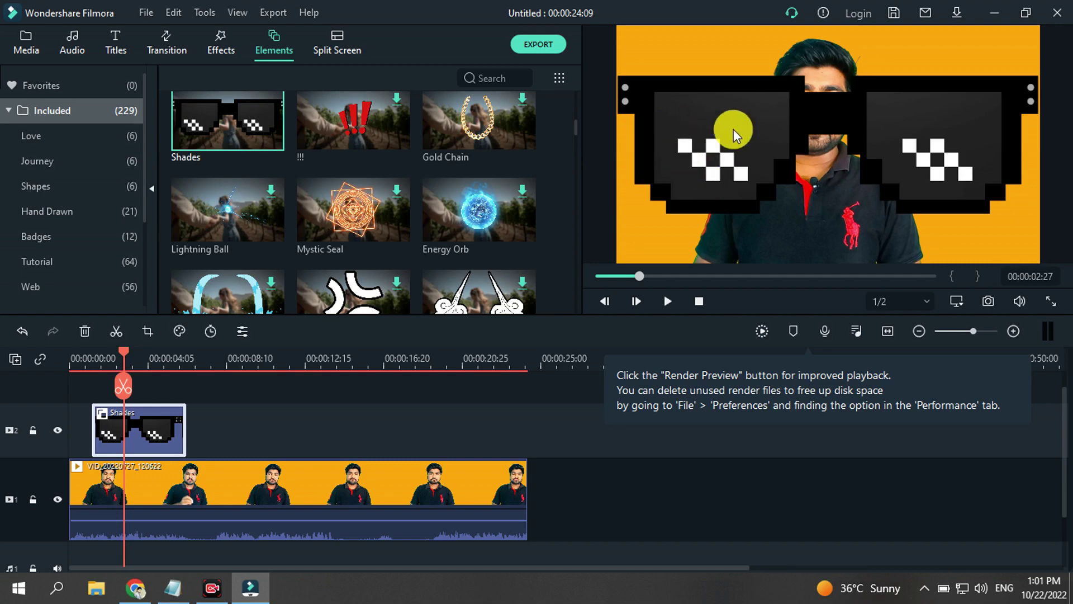
click(713, 132)
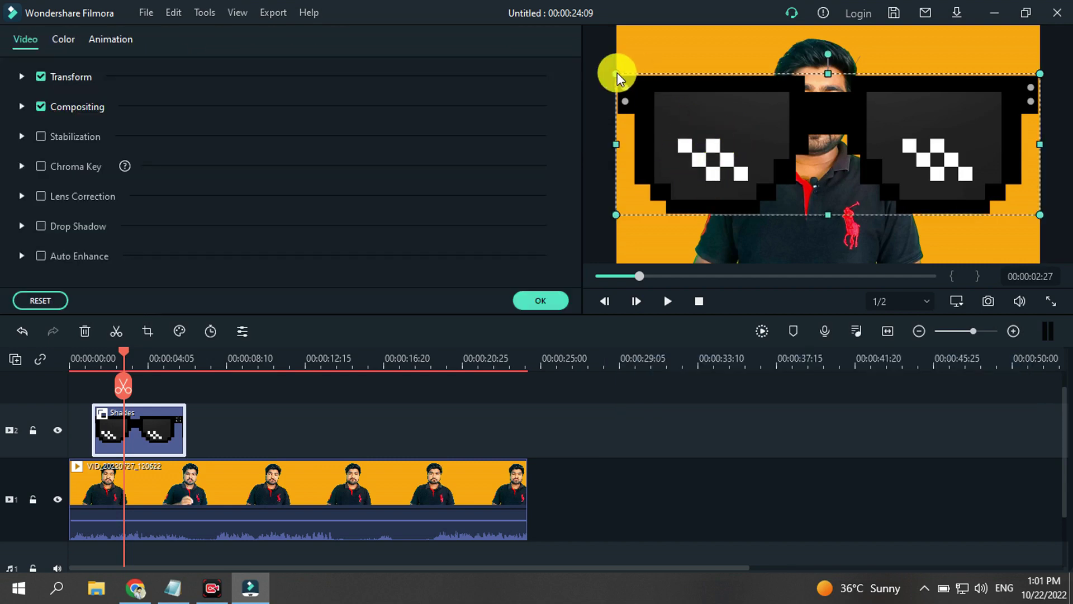
drag(617, 77, 833, 104)
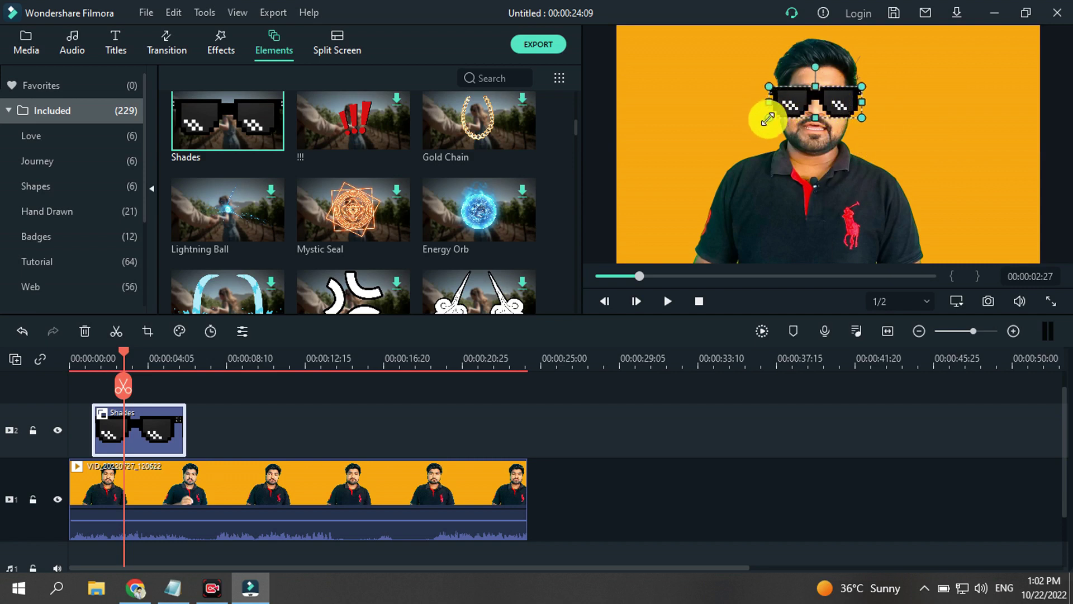
drag(767, 119, 778, 113)
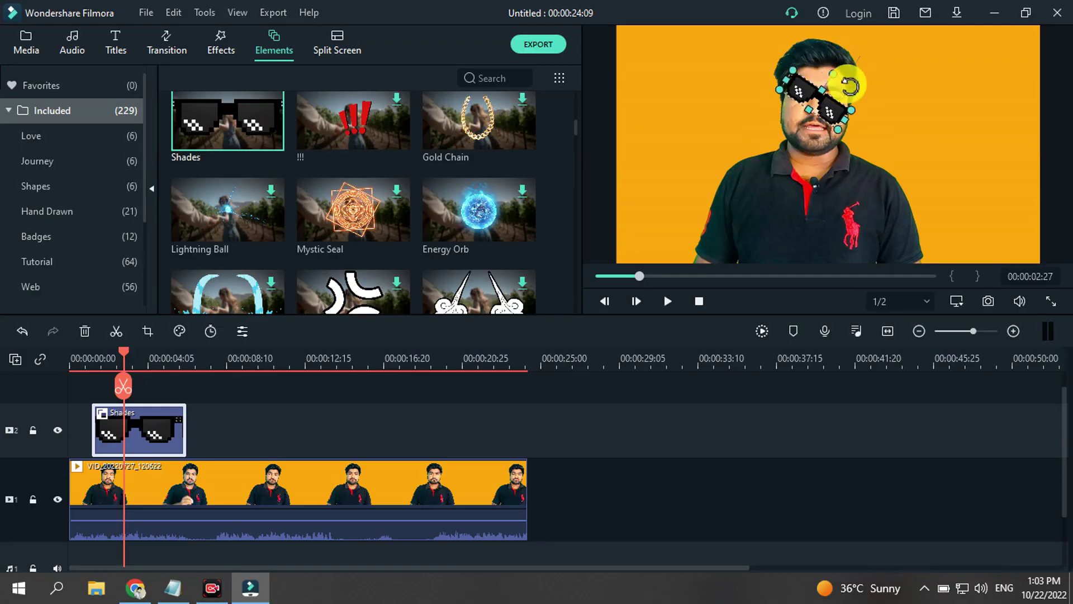
Rotate the tilted Shades overlay back to level across the man's eyes and deselect it.
drag(849, 86, 750, 69)
drag(841, 102, 819, 70)
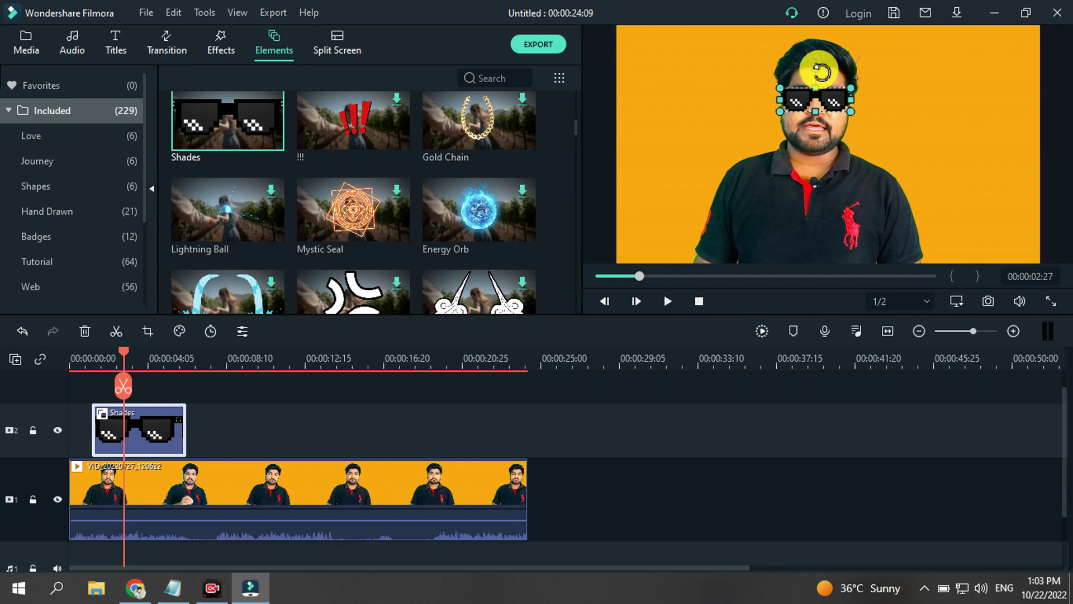
click(406, 435)
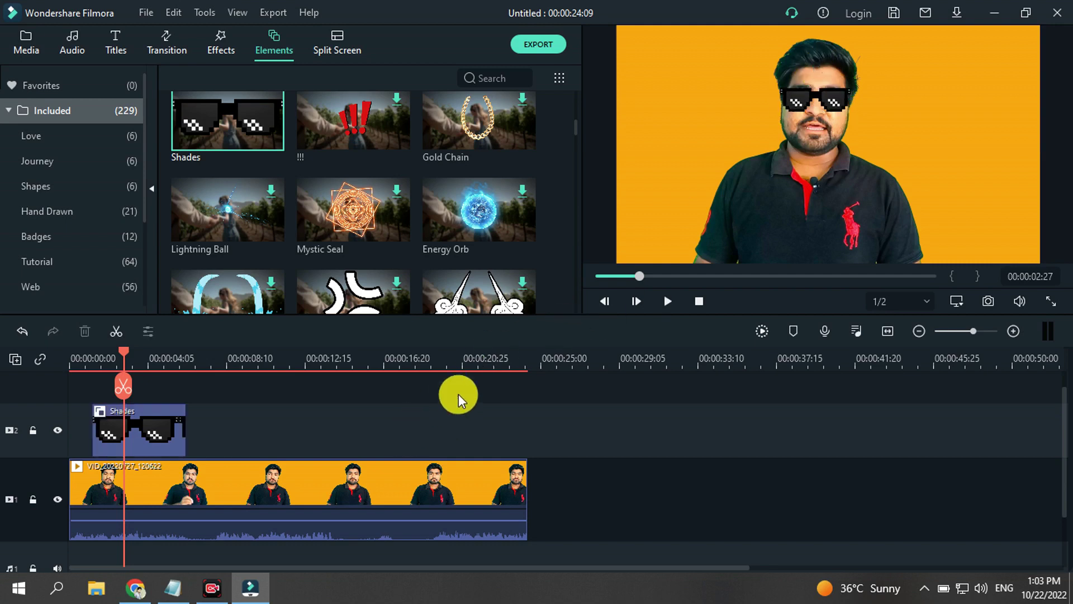
Play the timeline from near the start past the end of the Shades clip to check the overlay.
click(79, 388)
key(space)
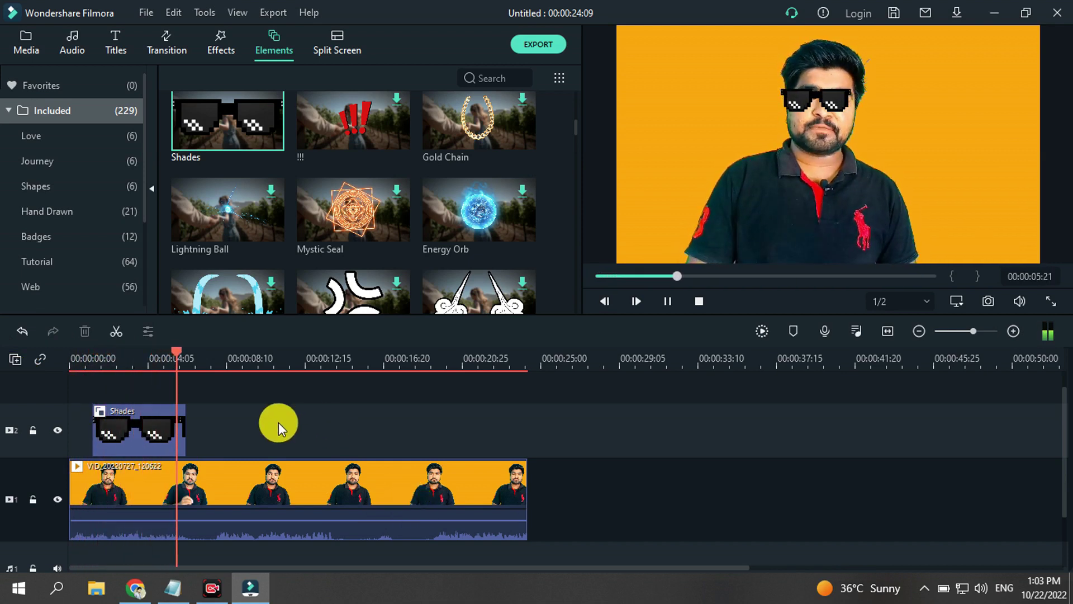
key(space)
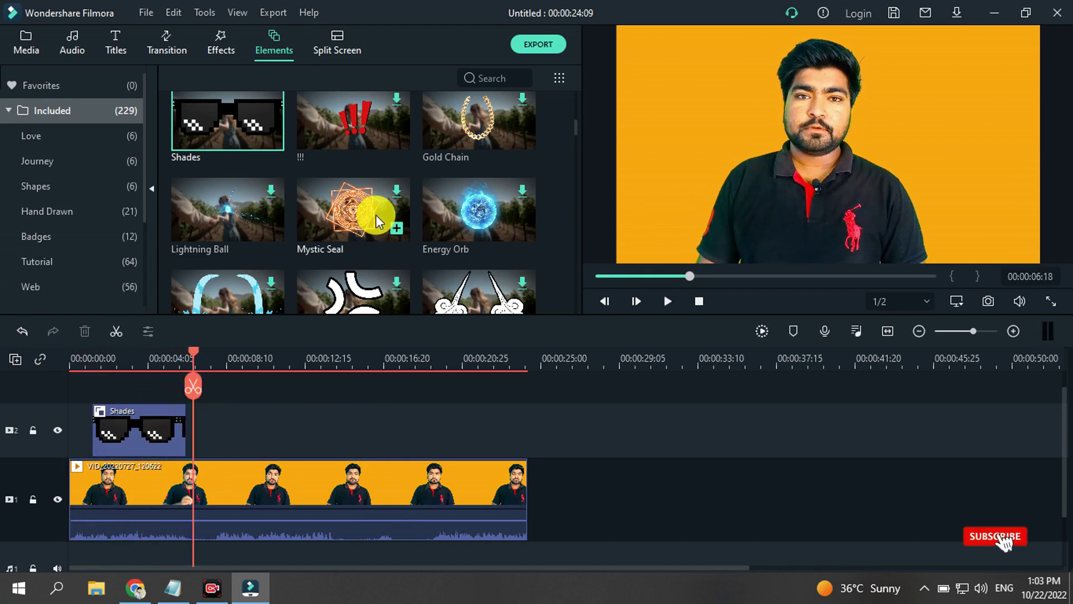
scroll(377, 240, down, 3)
scroll(378, 278, down, 2)
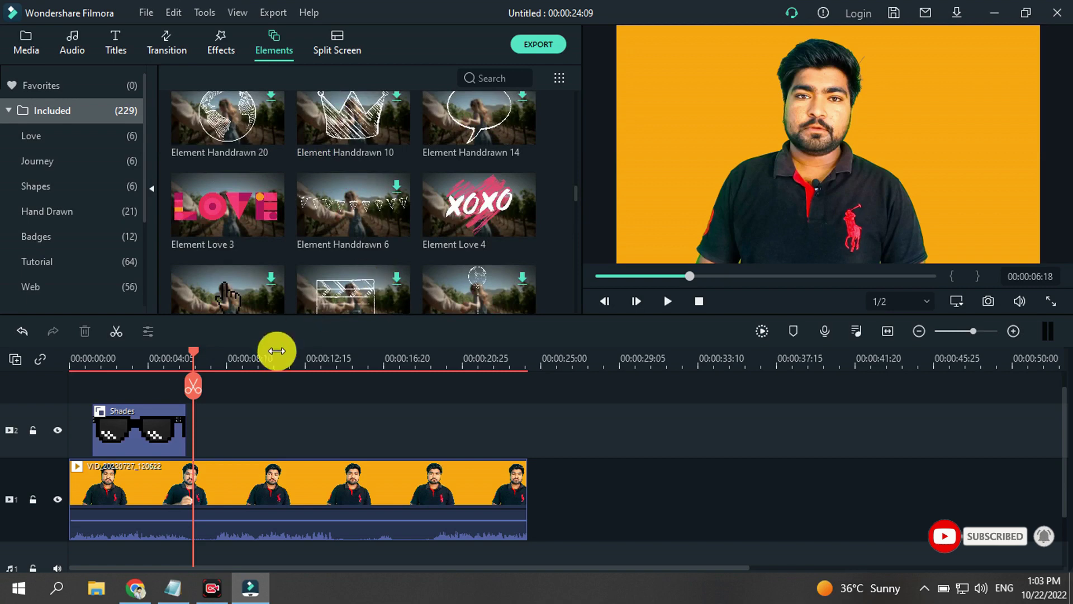
scroll(482, 229, up, 2)
scroll(487, 223, up, 10)
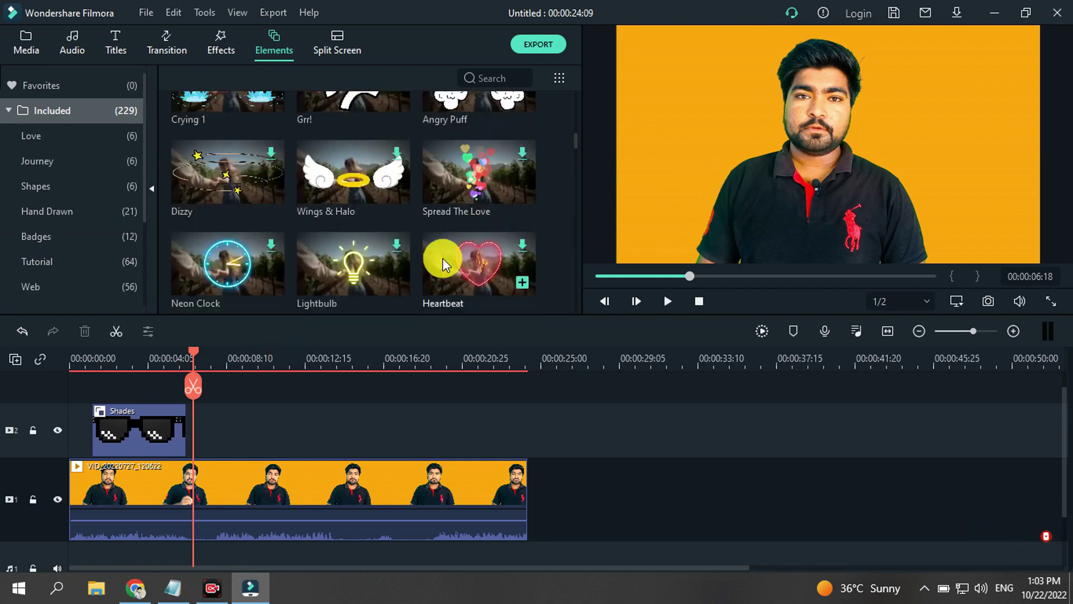
scroll(440, 262, down, 3)
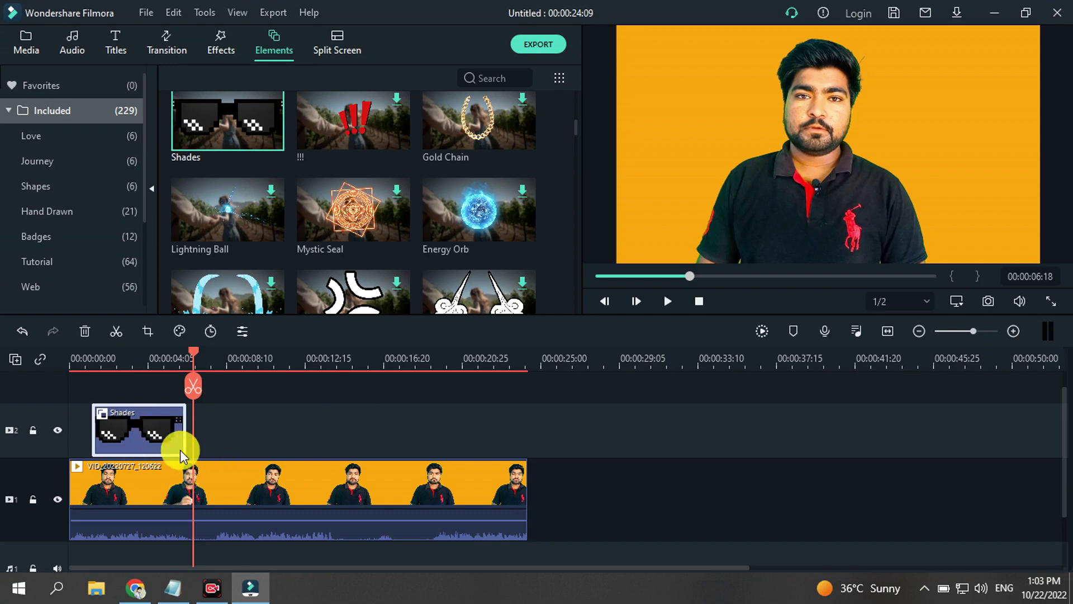
Delete the Shades clip and place Tutorial Element White 10 on the track above the video, shortly after the start.
right_click(176, 434)
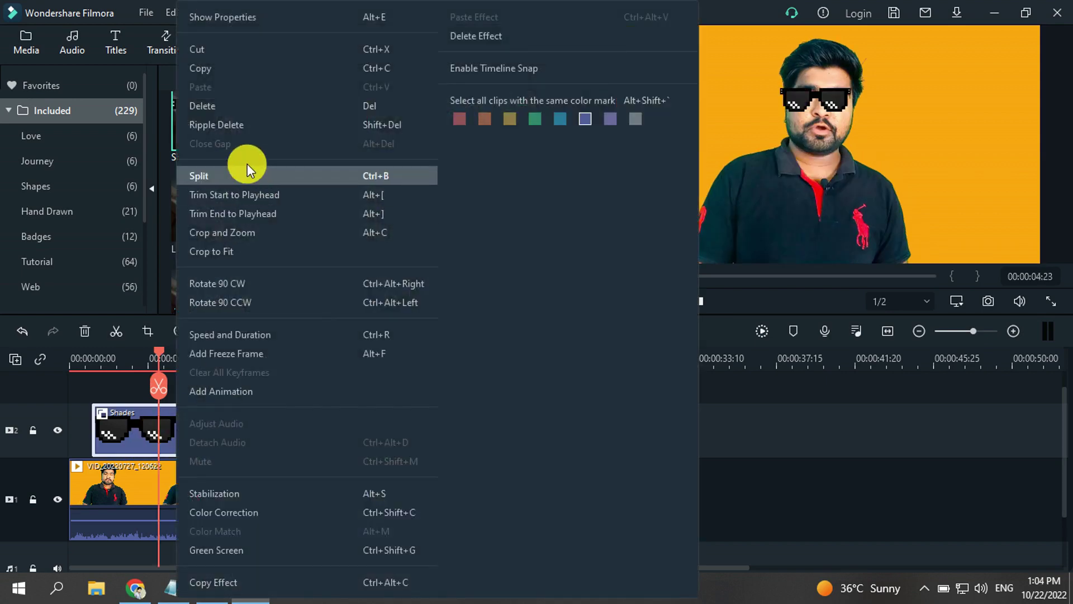
click(236, 106)
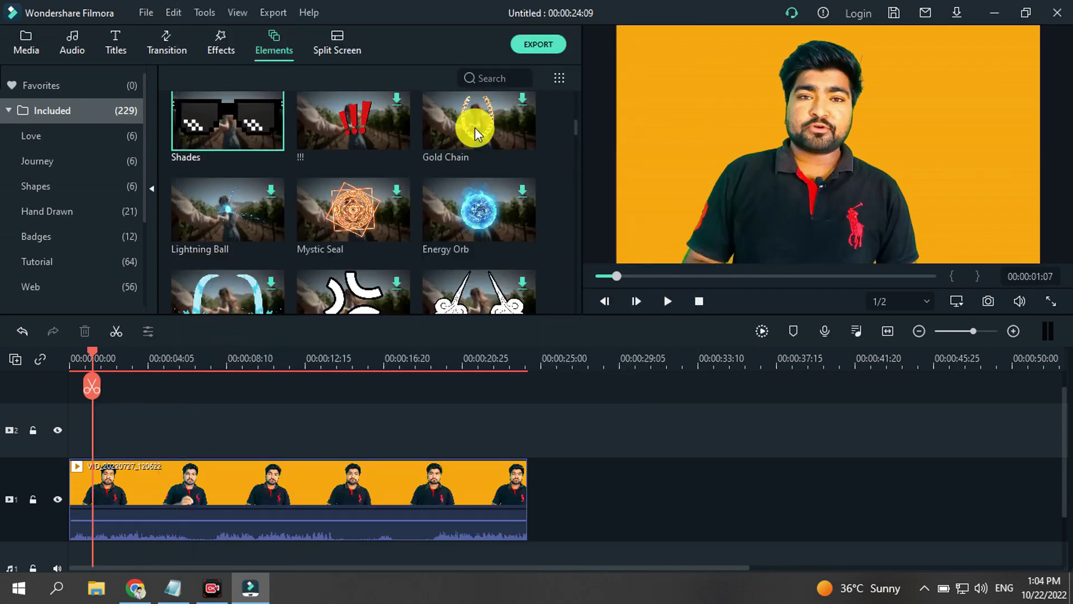
scroll(439, 175, down, 3)
scroll(439, 175, down, 15)
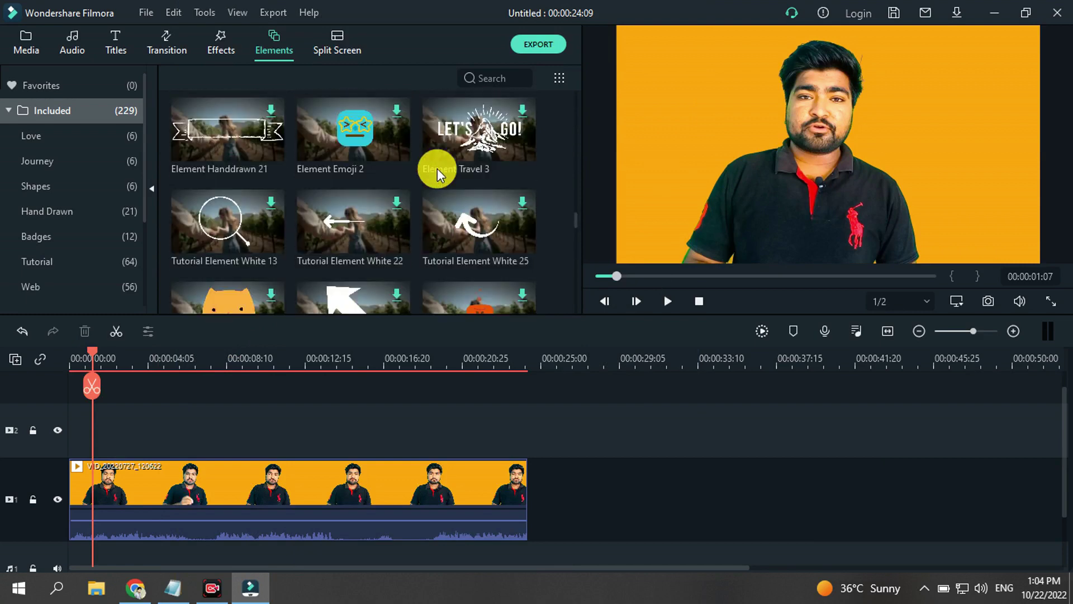
scroll(434, 172, down, 3)
scroll(433, 173, up, 3)
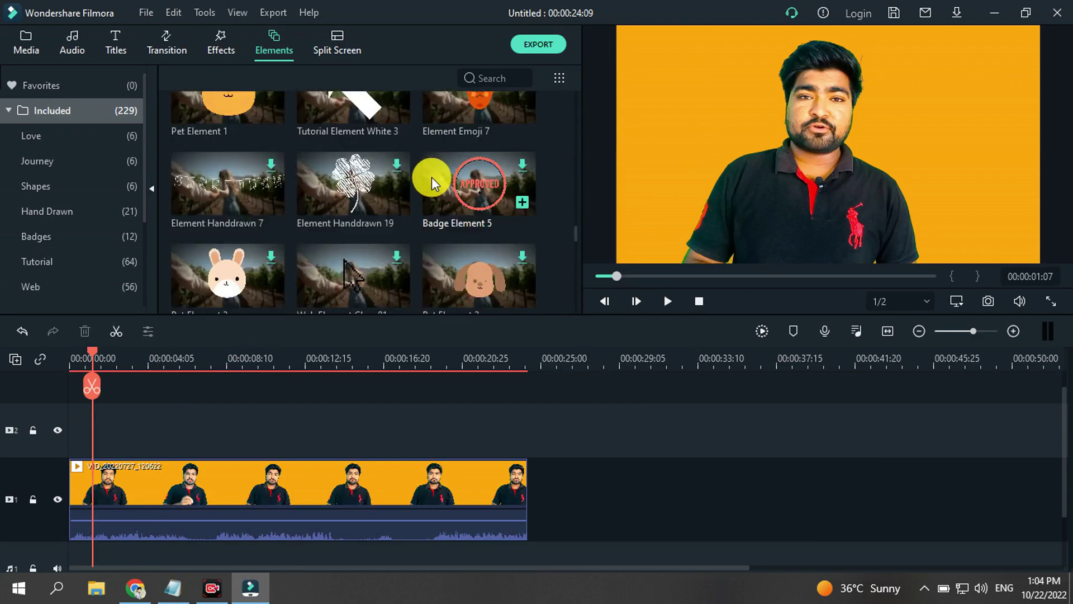
scroll(211, 228, down, 3)
drag(229, 215, 107, 431)
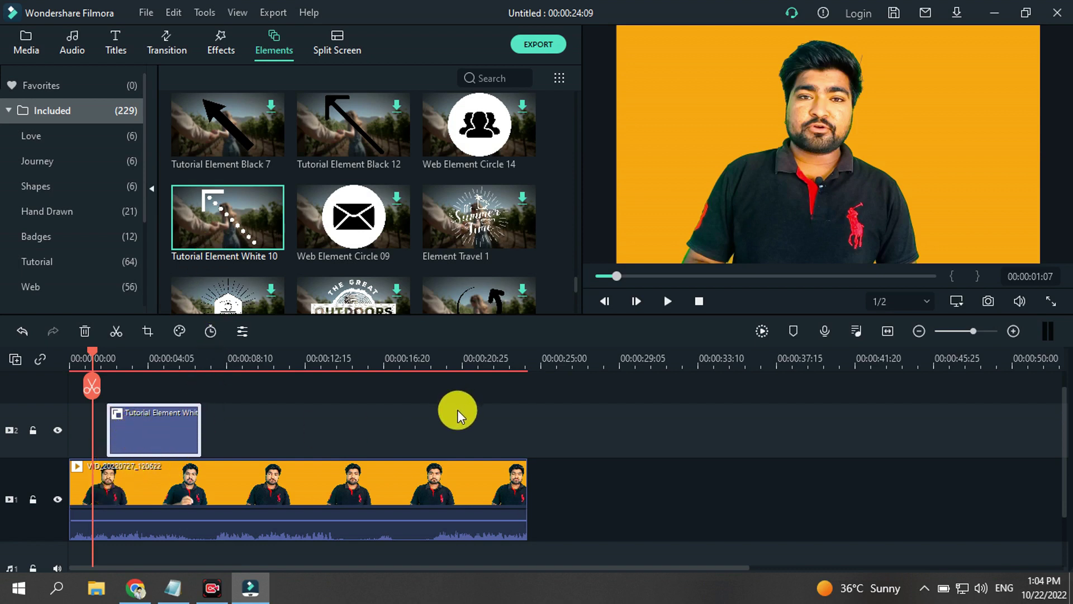
Play to about 00:00:03:20, then shrink the dotted arrow overlay, place it beside the man's face and deselect it.
key(space)
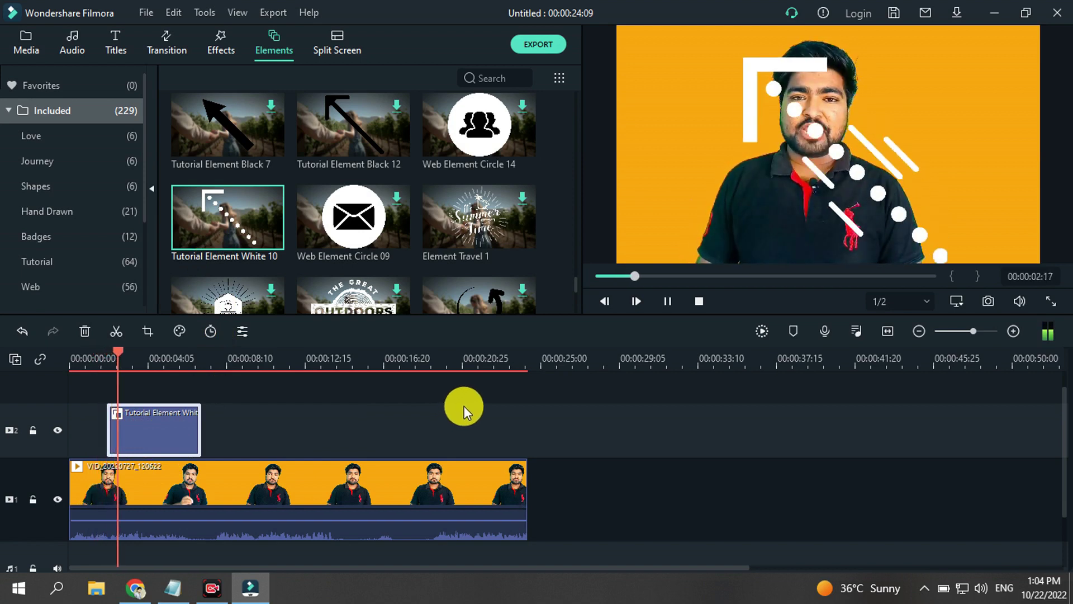
key(space)
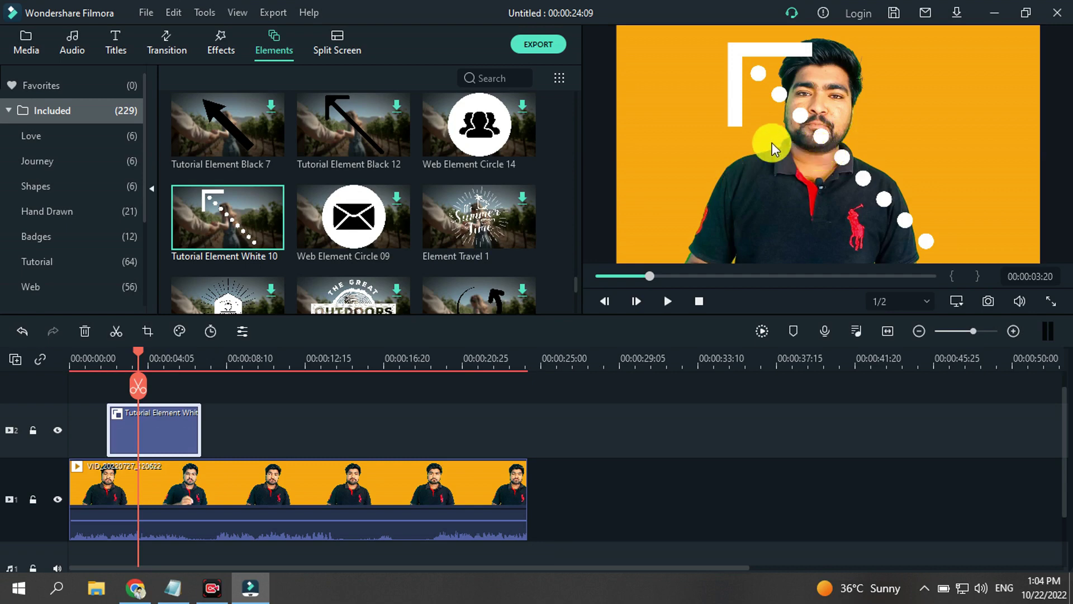
double_click(817, 139)
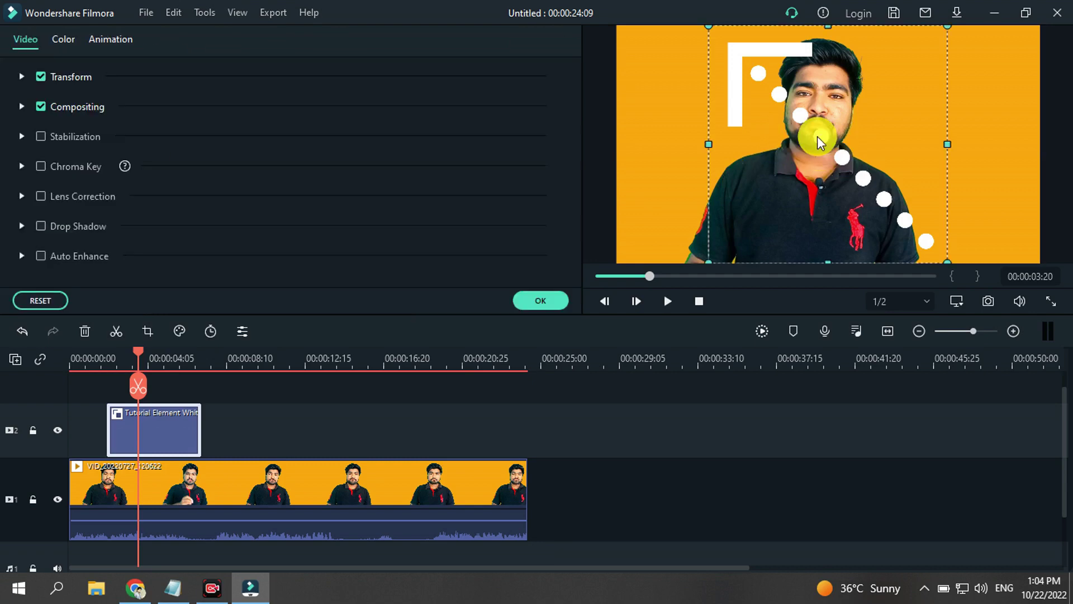
click(528, 301)
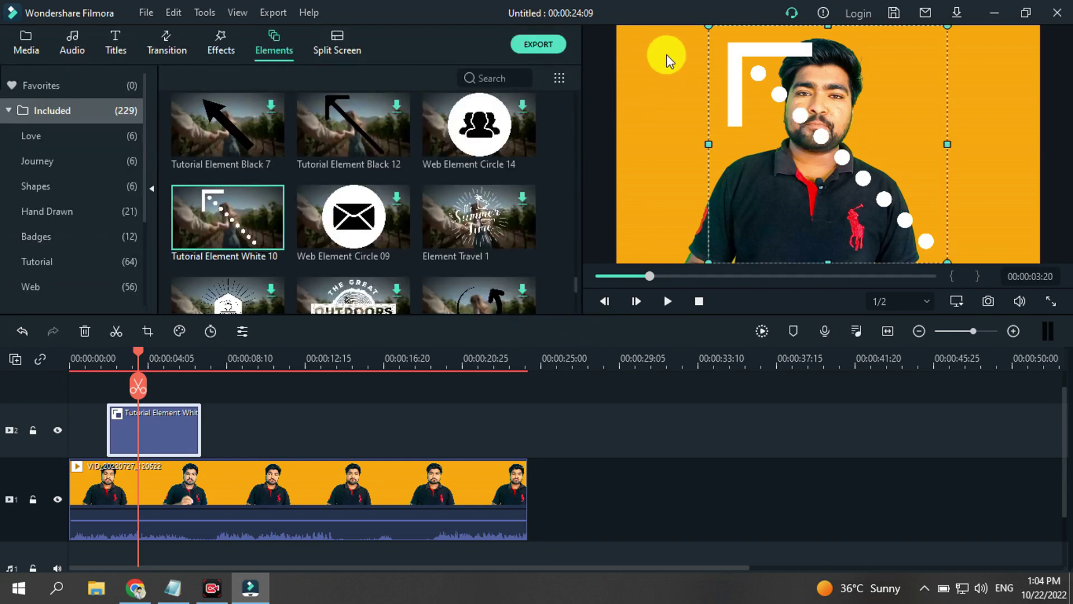
drag(704, 37, 794, 137)
drag(829, 177, 749, 145)
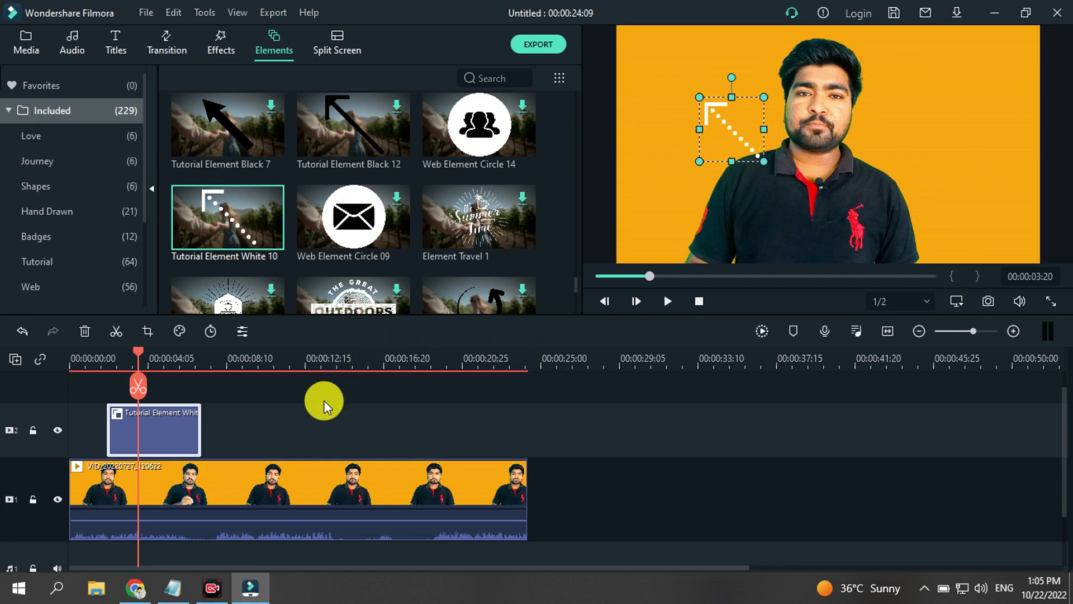
click(334, 390)
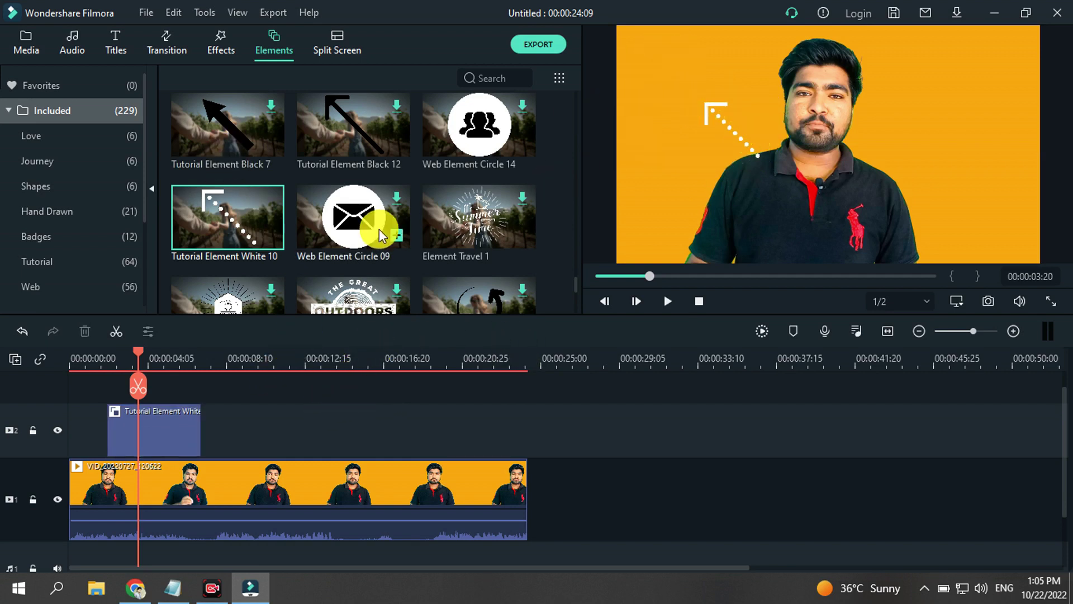
Add Element Emoji 3 on a third track near the start and place it, reduced in size, in the upper-left corner of the picture.
scroll(379, 229, down, 5)
scroll(379, 229, down, 5)
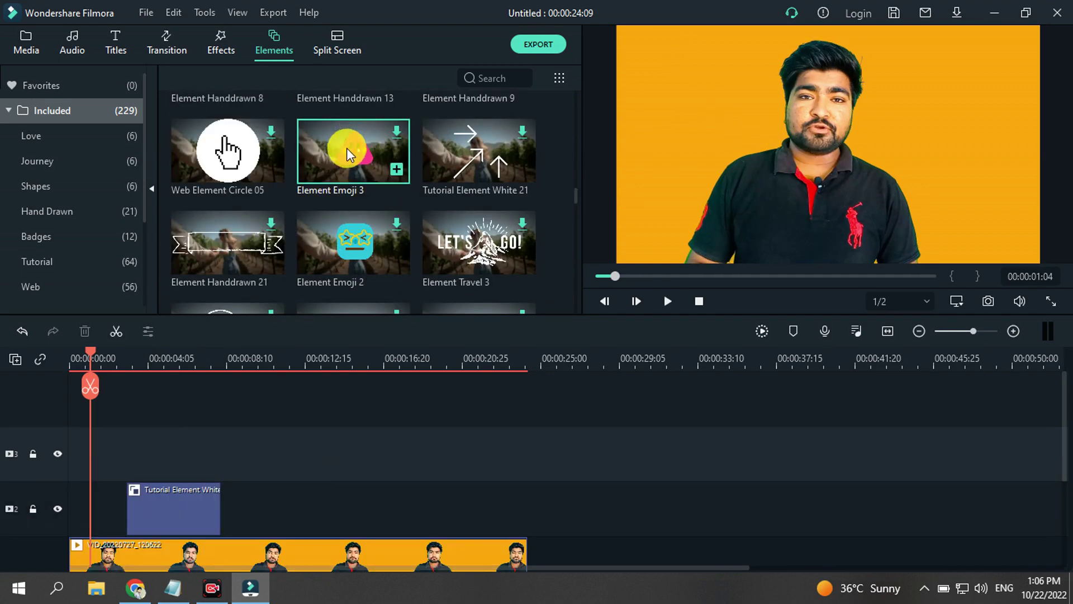
drag(346, 147, 112, 424)
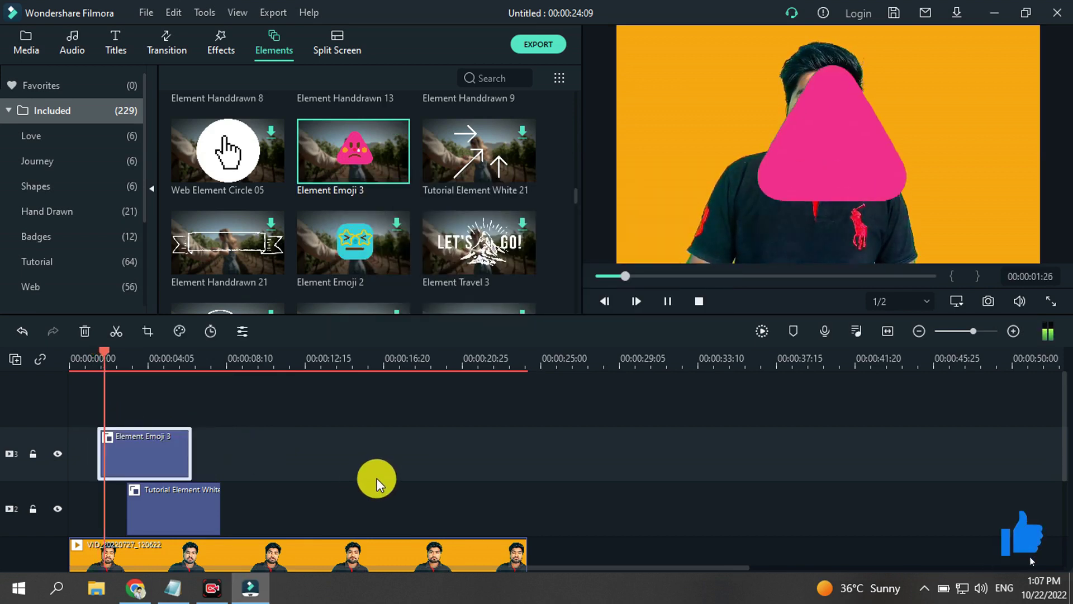
key(space)
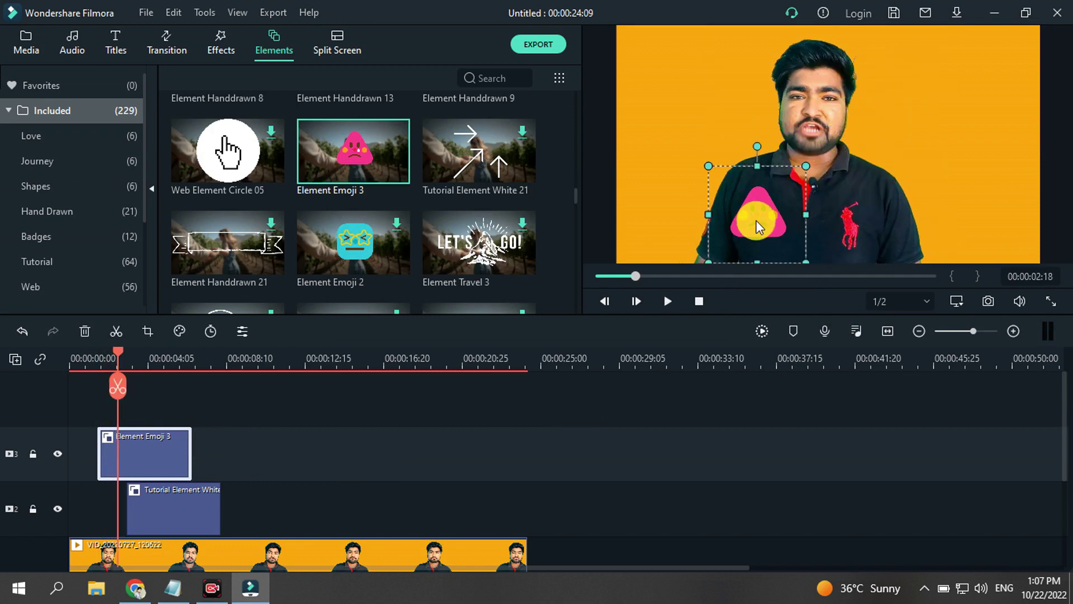
drag(755, 220, 659, 74)
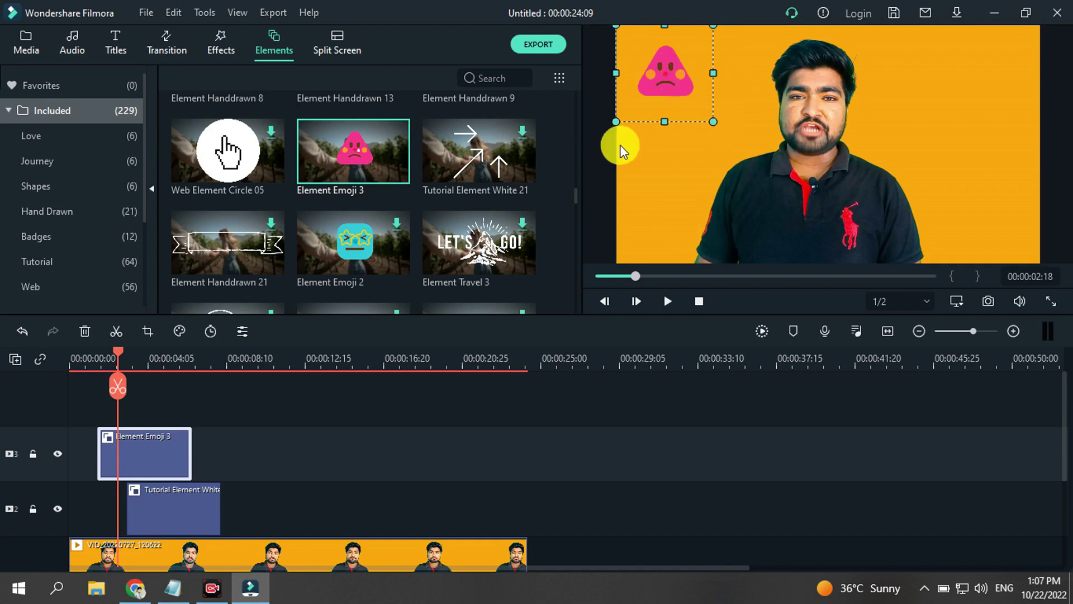
Play the timeline from about 00:00:00:26 to check the emoji and arrow overlays together.
drag(118, 351, 86, 366)
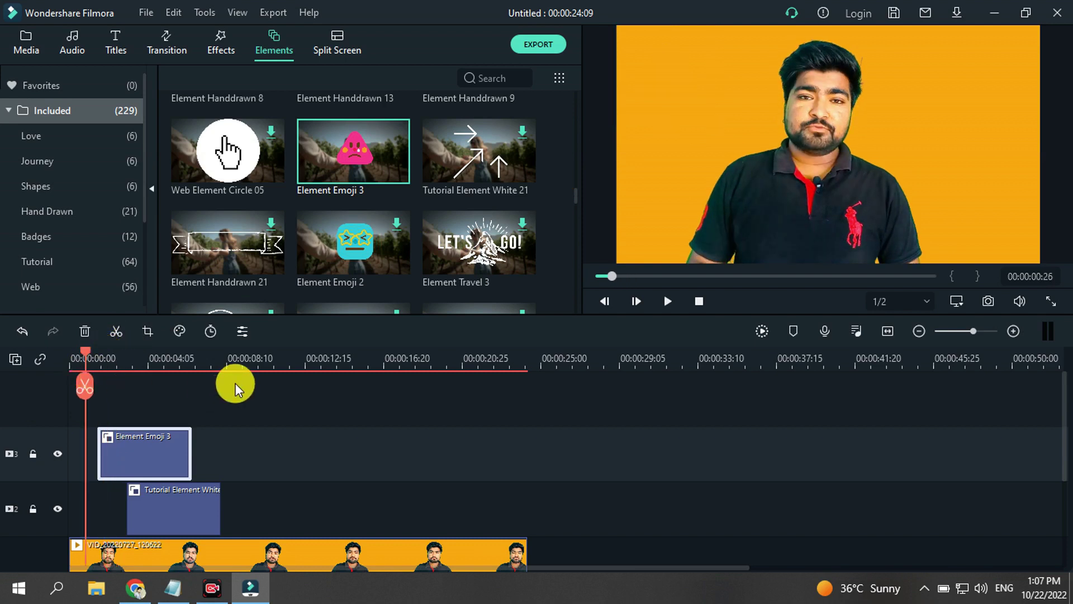
key(space)
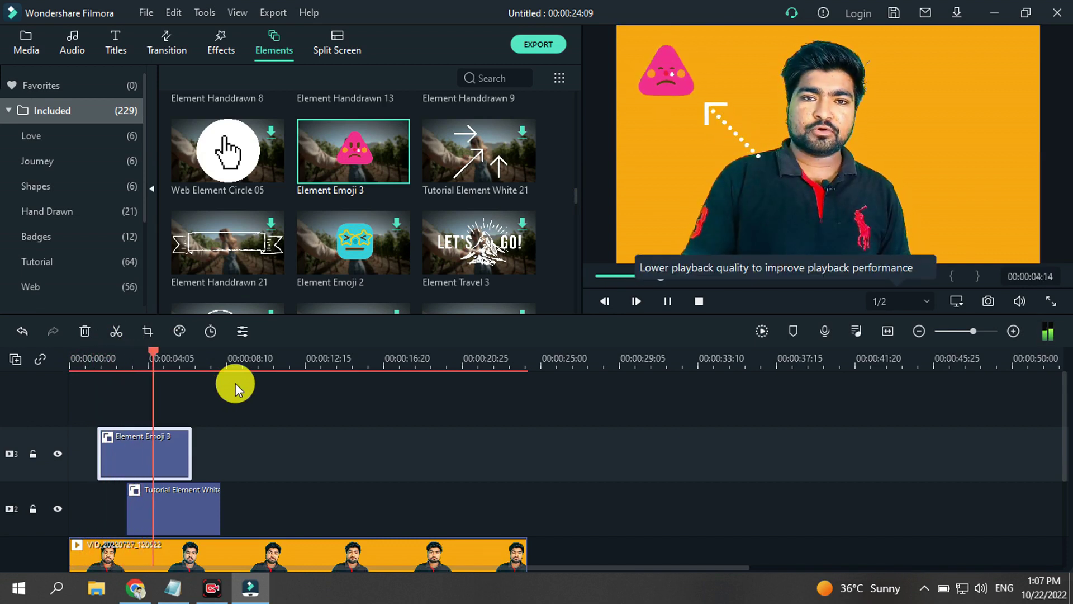
key(space)
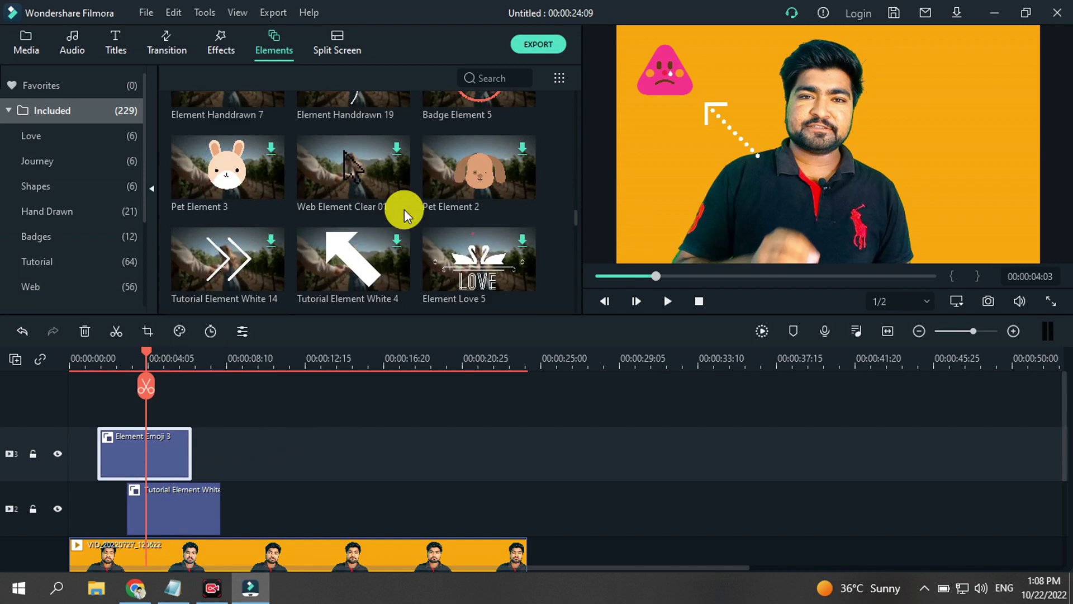
Browse the included elements library for further stickers, arrows and icons.
scroll(404, 244, down, 3)
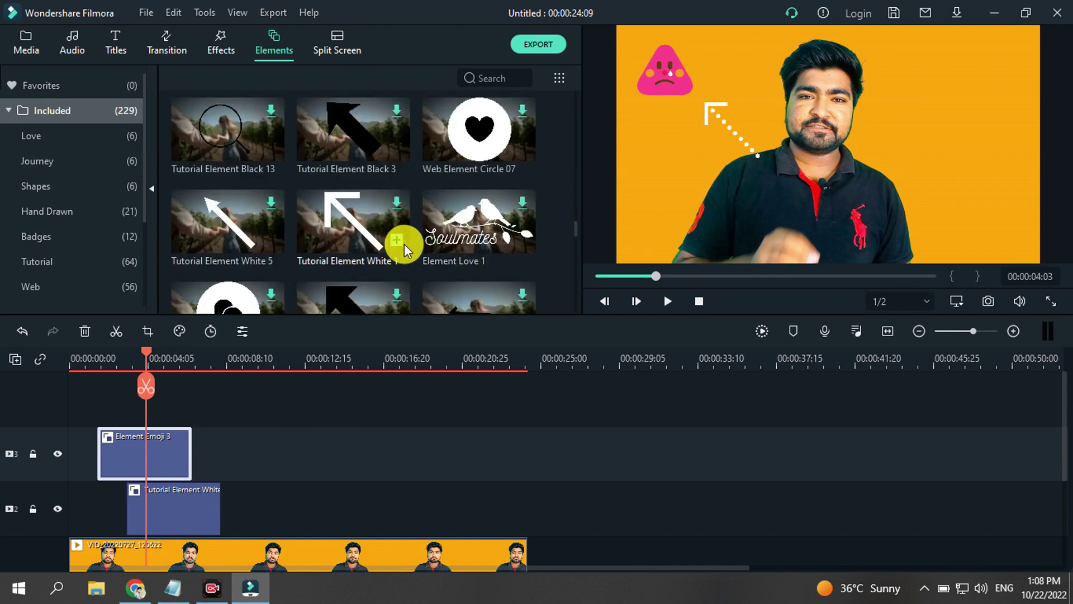
scroll(404, 244, down, 2)
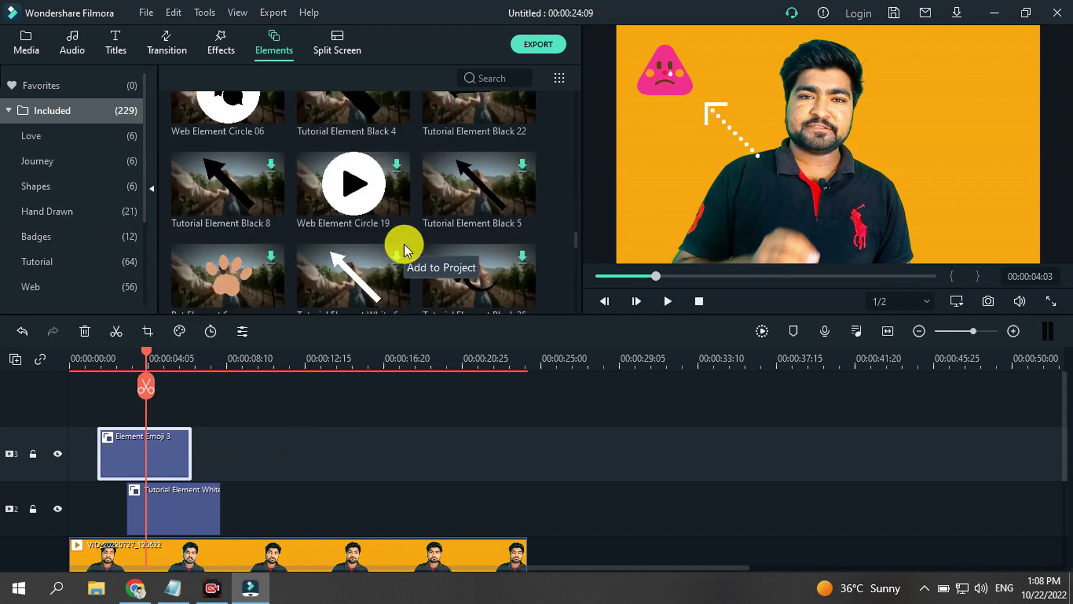
scroll(298, 521, down, 1)
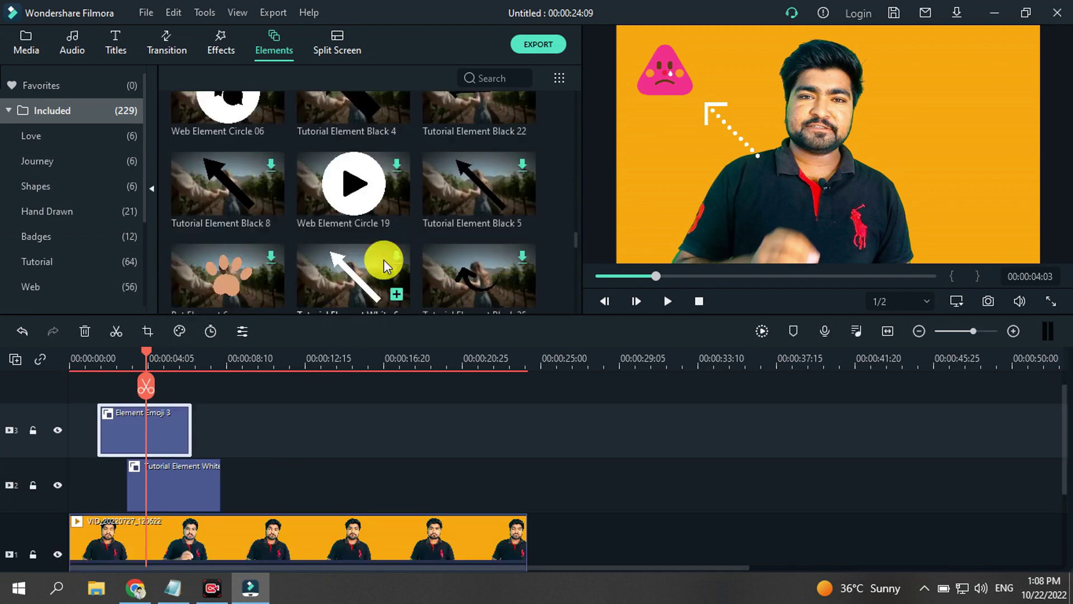
scroll(383, 259, down, 4)
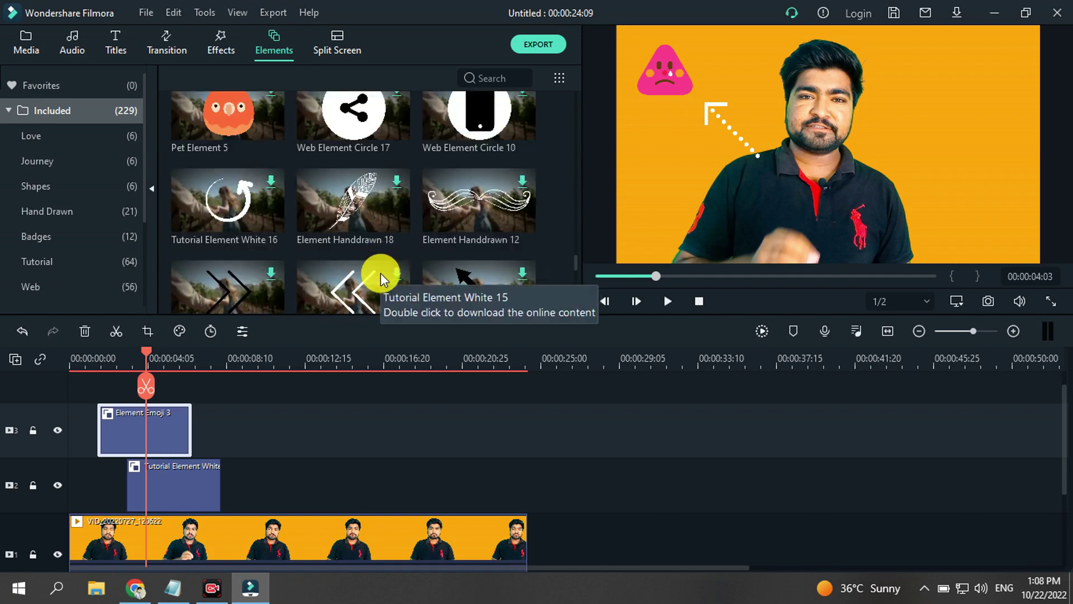
scroll(380, 272, down, 5)
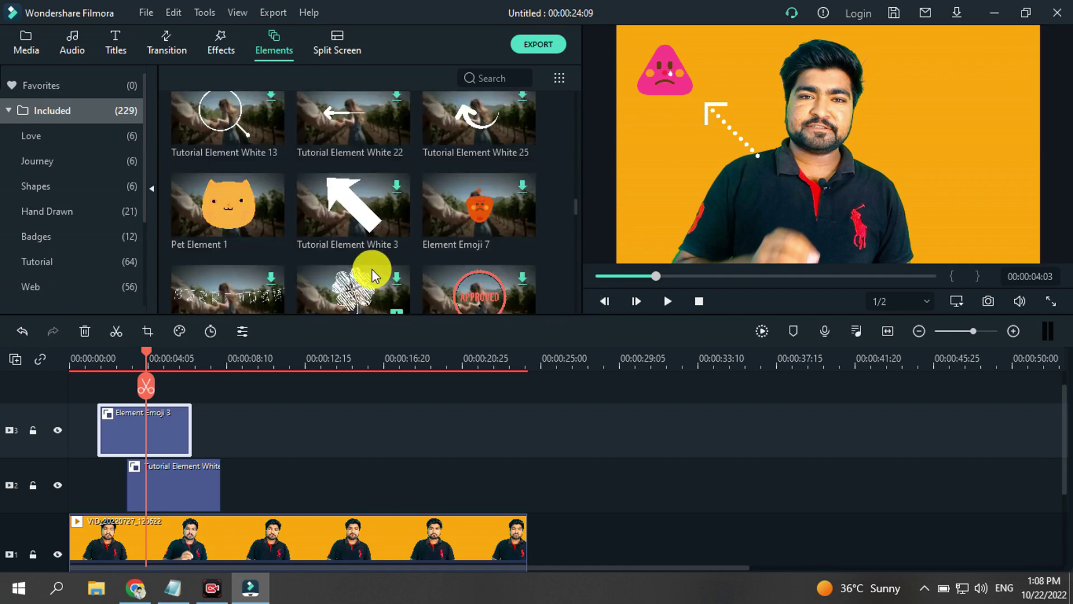
scroll(340, 478, down, 2)
Delete the Tutorial Element White 10 and Element Emoji 3 clips from the timeline.
click(91, 357)
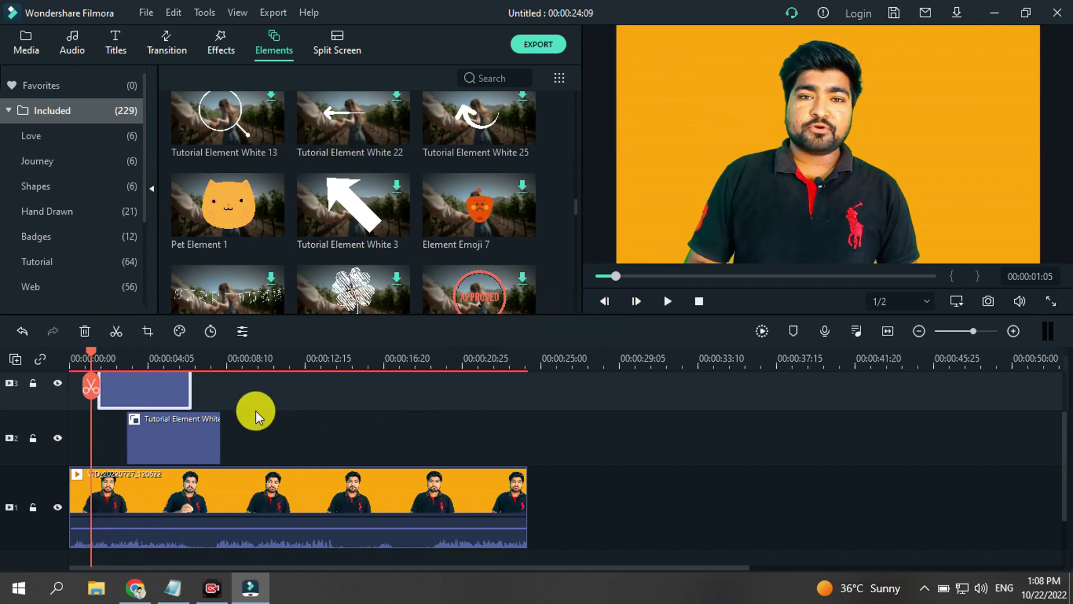
click(166, 434)
right_click(172, 431)
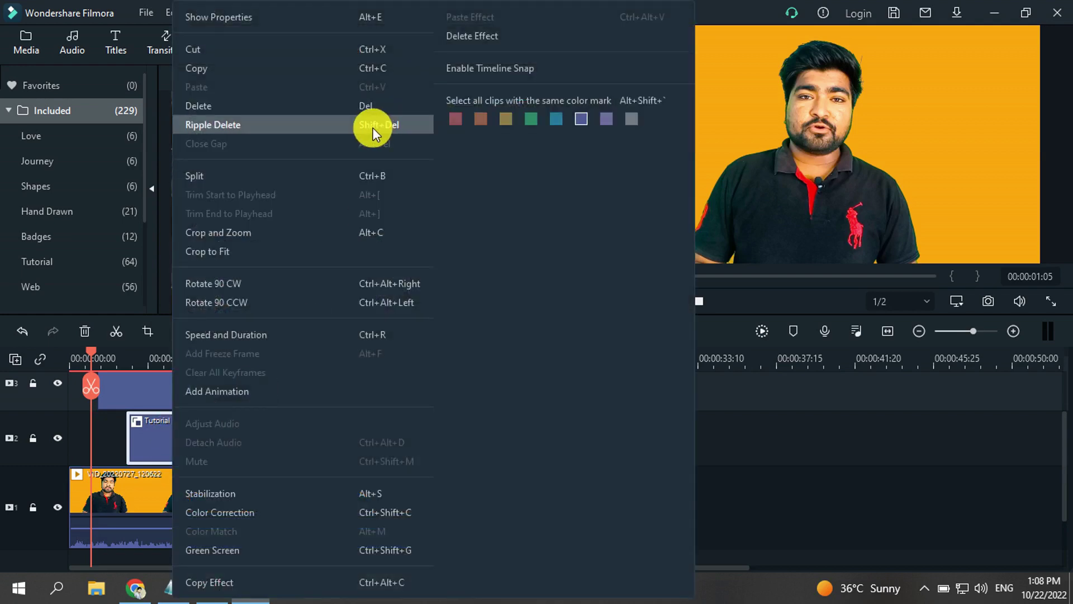
click(289, 109)
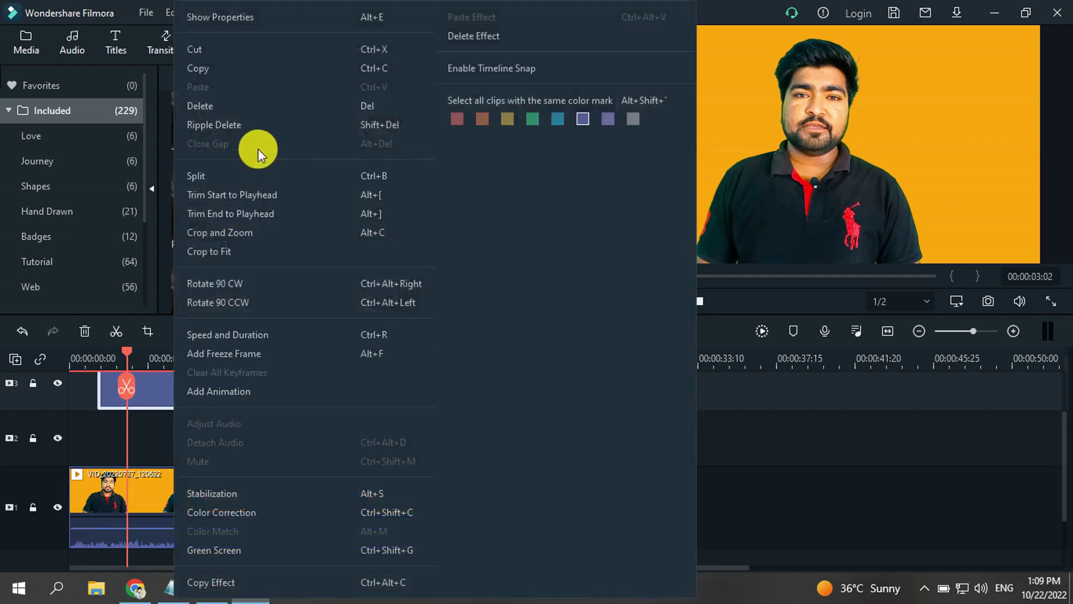
click(246, 113)
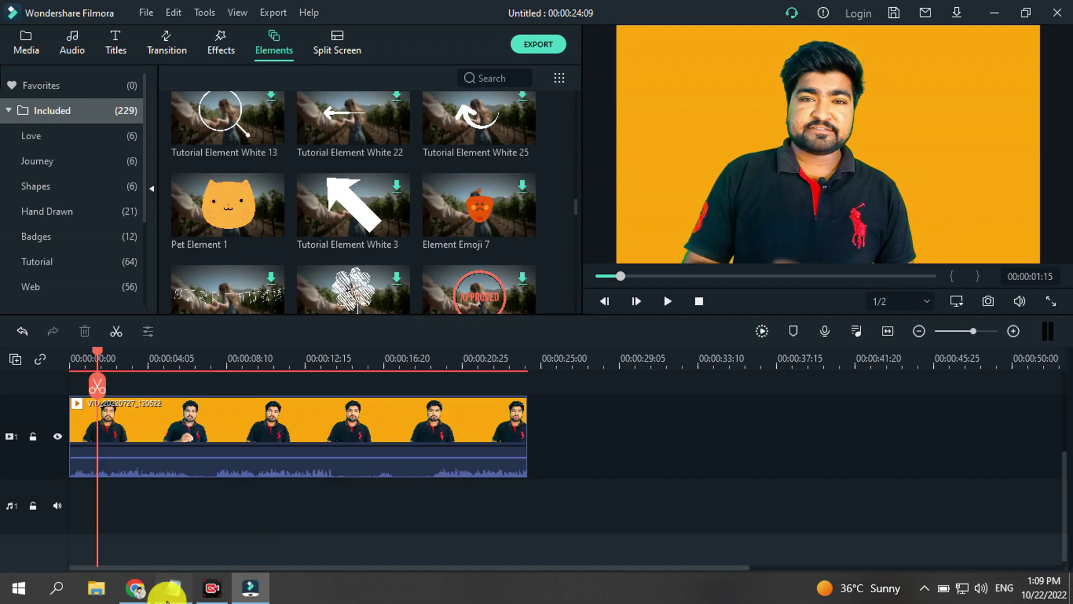
Switch to the Notepad notes, highlight the elements line and the split screen line in turn, and minimize the window.
key(alt+Tab)
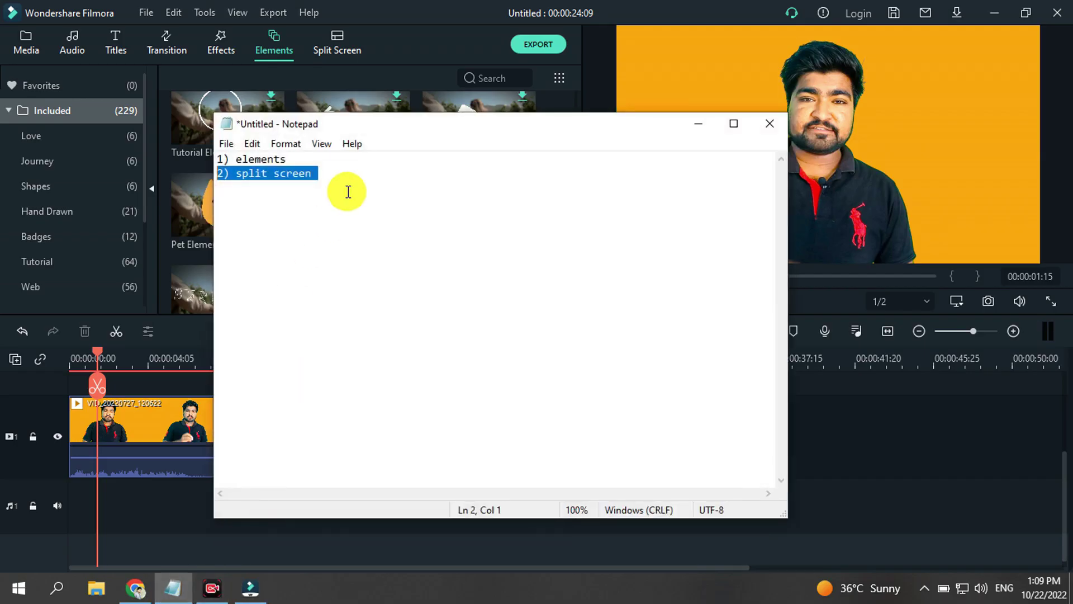
click(342, 178)
click(303, 157)
drag(302, 158, 202, 159)
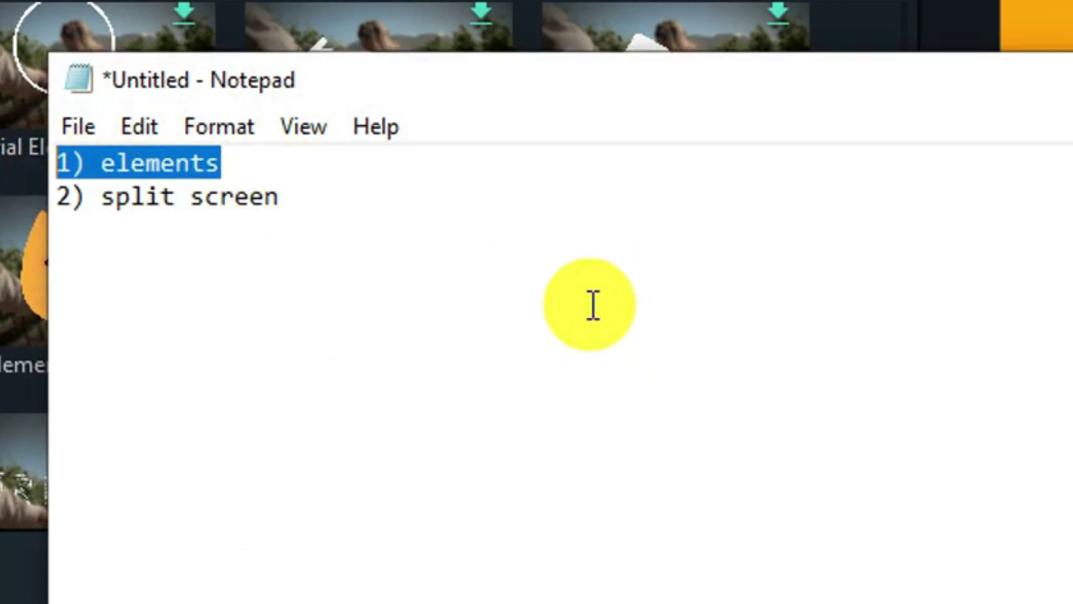
drag(311, 206, 35, 207)
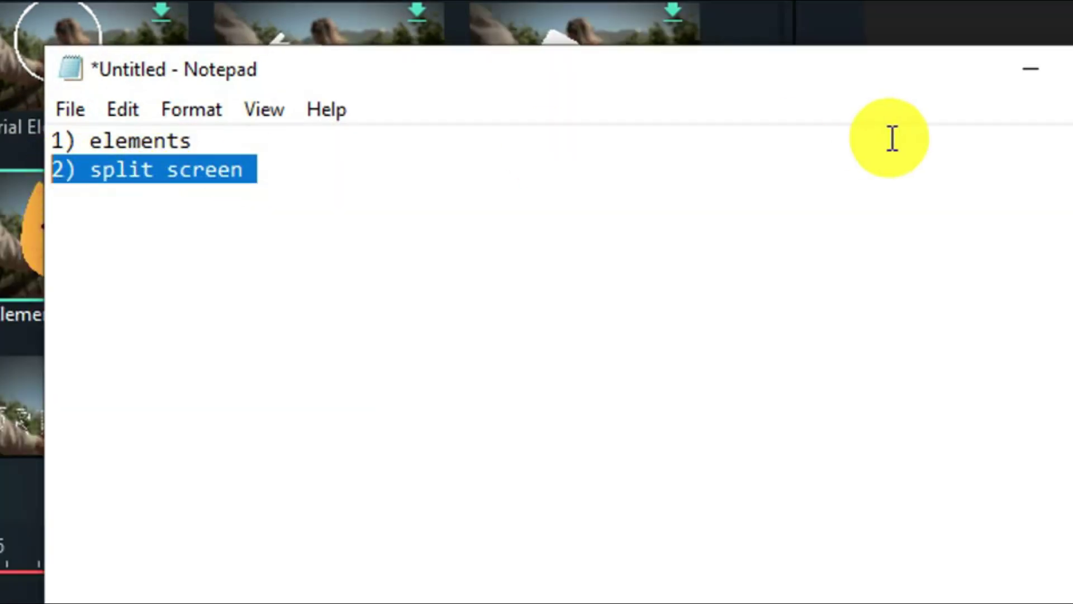
click(1042, 65)
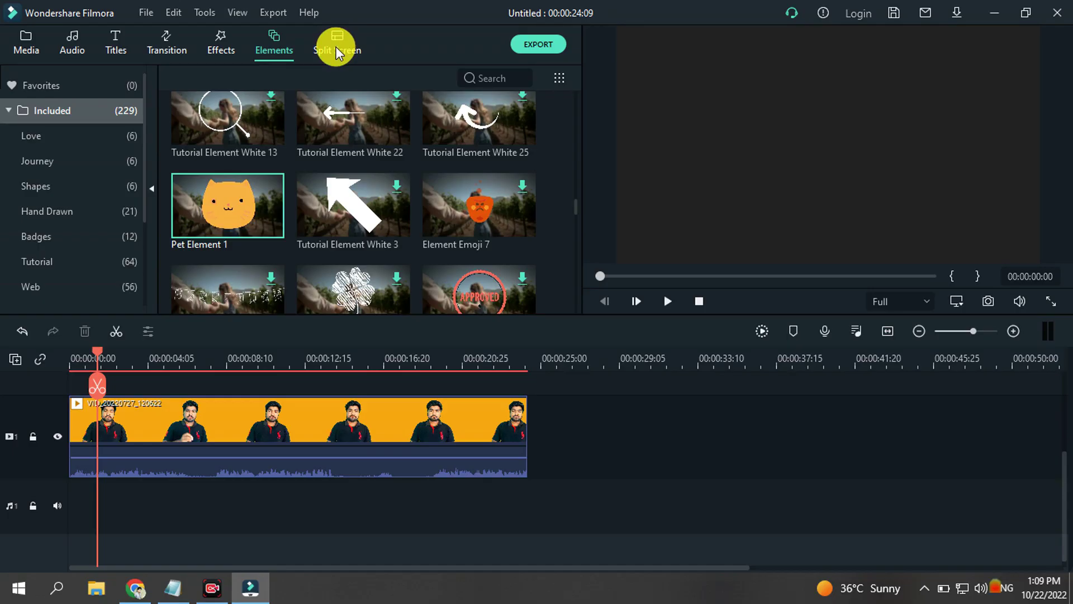
Browse the Split Screen layouts and delete the talking-head video clip from the timeline.
click(534, 69)
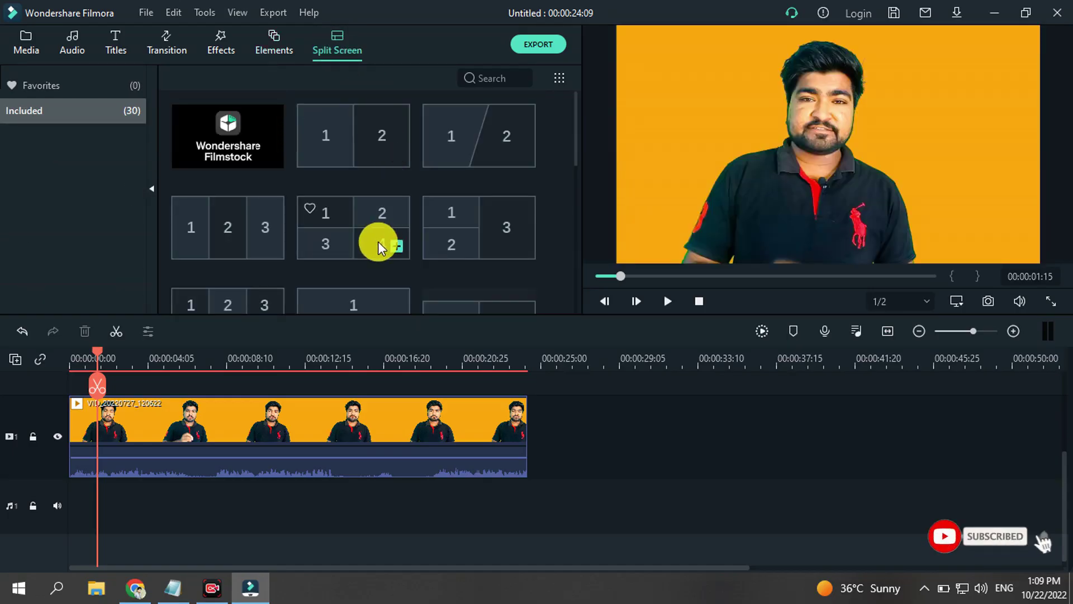
scroll(378, 241, down, 3)
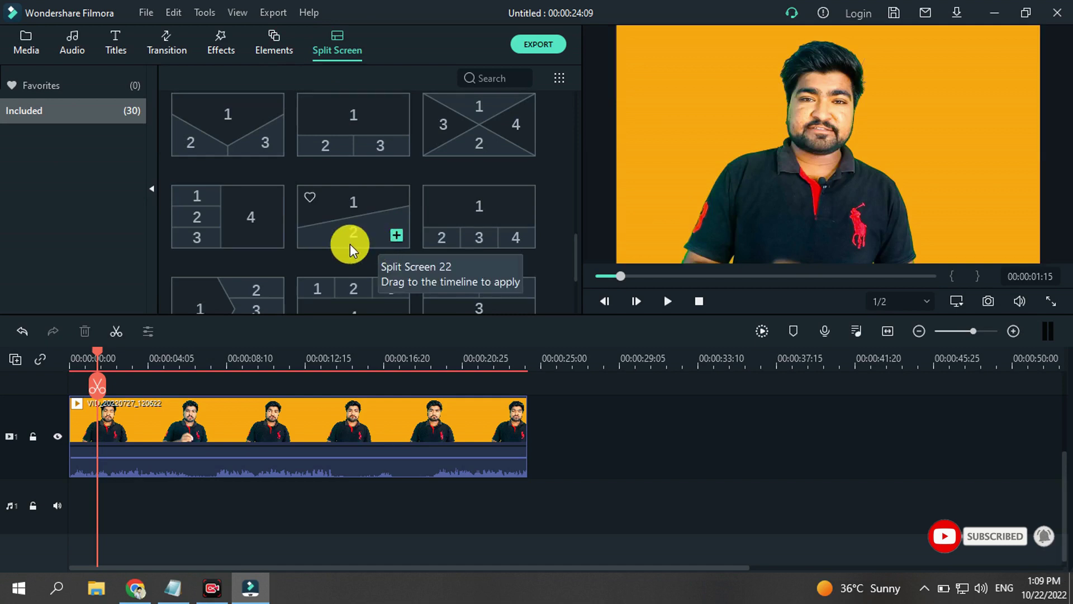
scroll(337, 244, down, 3)
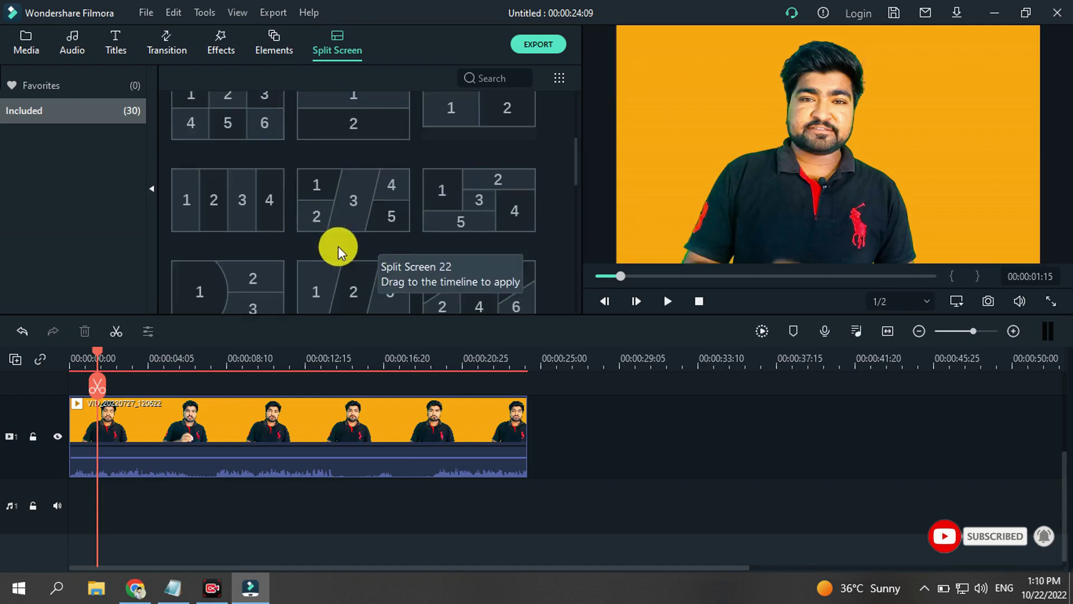
right_click(273, 420)
click(323, 109)
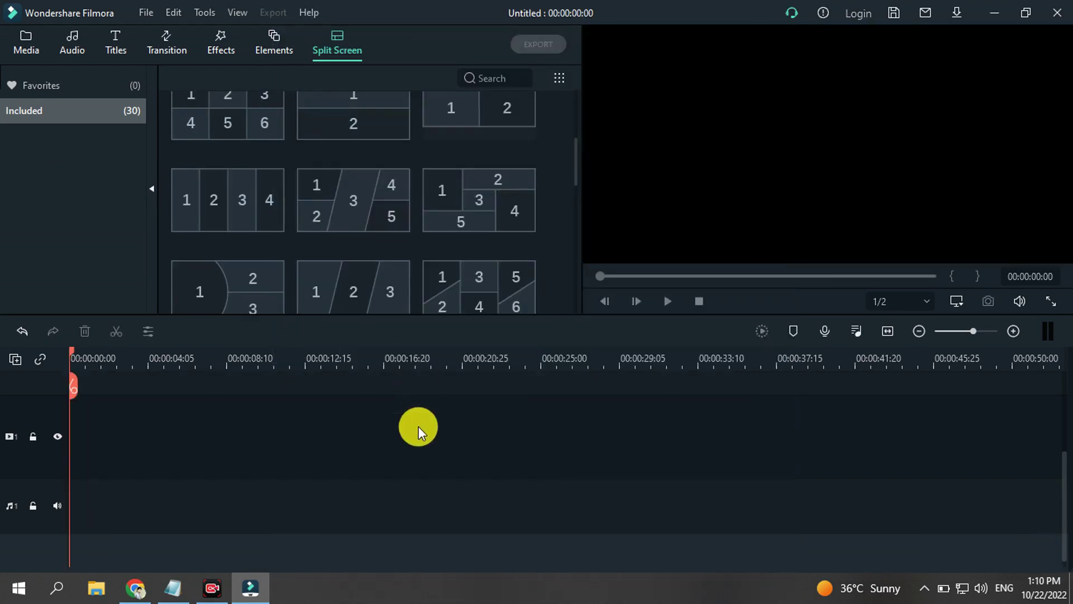
Add the three-column split screen layout to the start of video track 1 and open it for editing.
scroll(251, 246, up, 3)
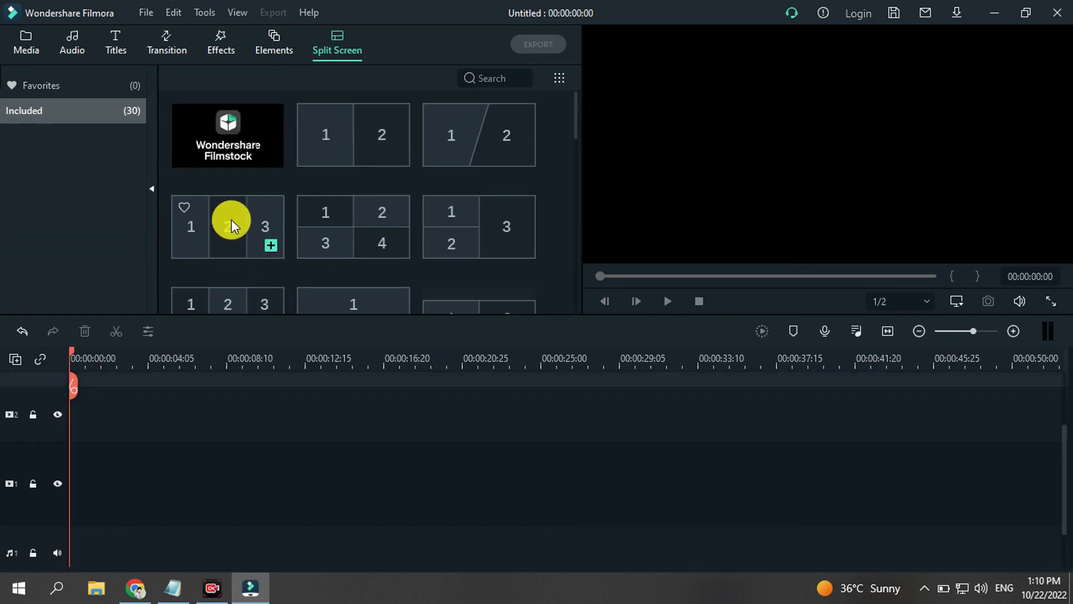
drag(231, 220, 59, 495)
drag(75, 443, 102, 404)
mouse_move(235, 251)
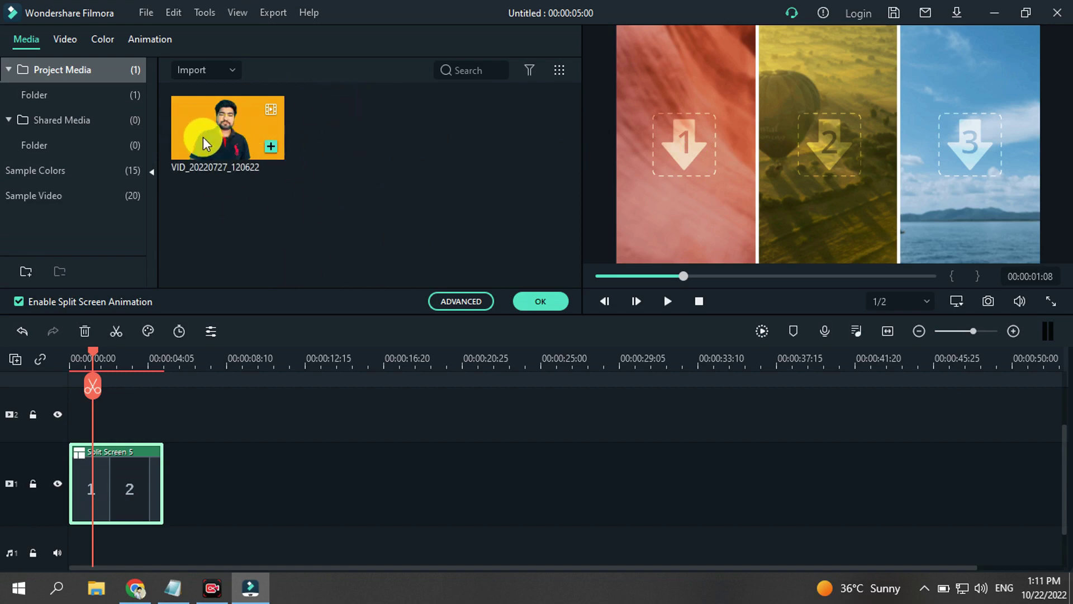
Place the VID_20220727_120622 clip in section 1 of the split screen and reposition it so the speaker is well framed.
drag(206, 131, 632, 116)
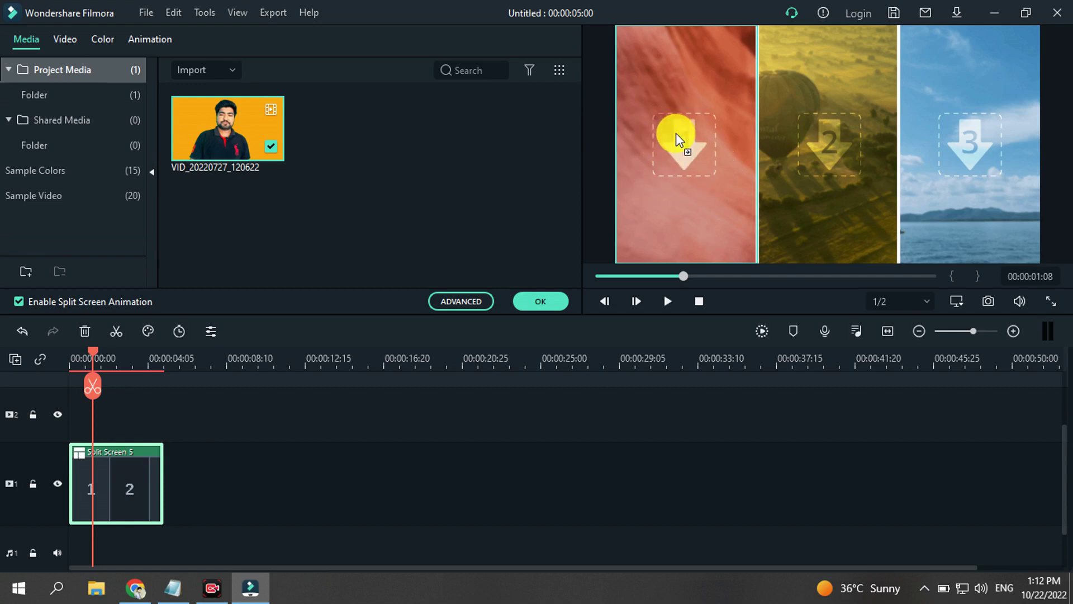
mouse_move(675, 133)
mouse_down()
mouse_move(664, 135)
mouse_move(679, 143)
mouse_up()
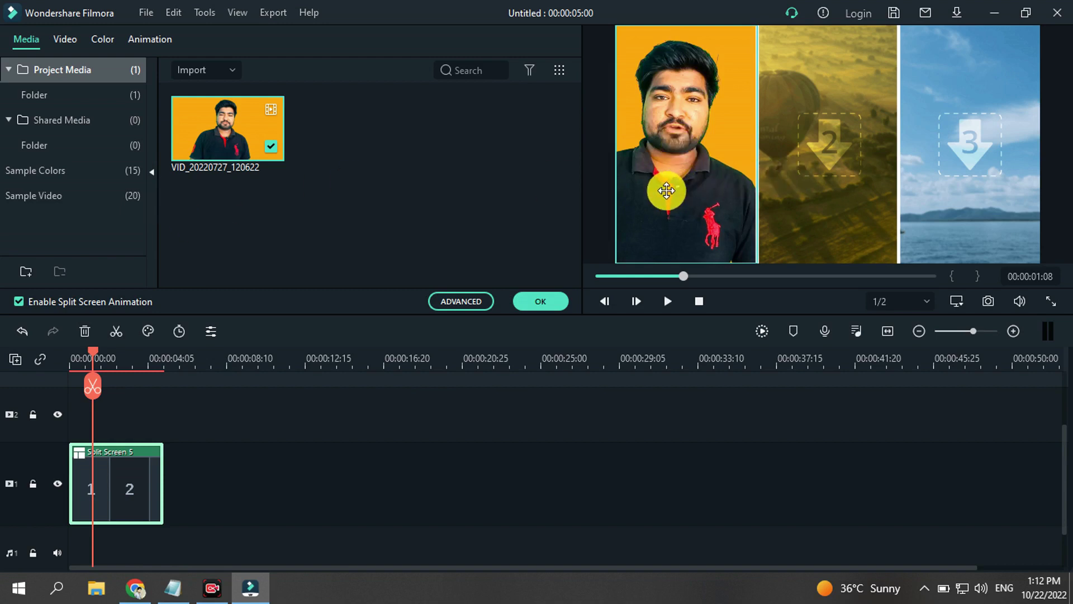
click(689, 182)
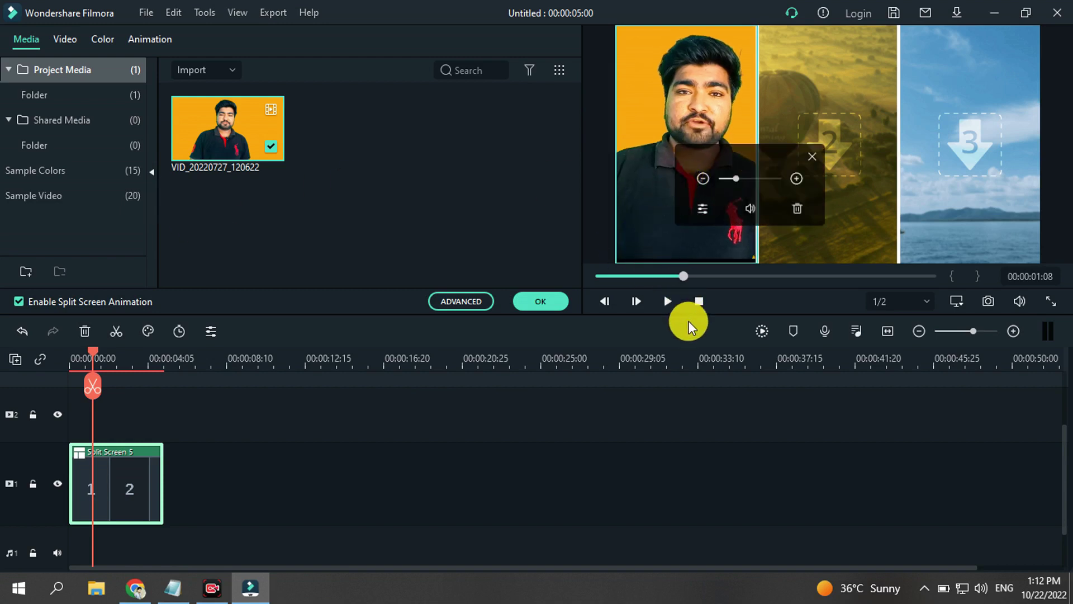
drag(642, 132, 687, 89)
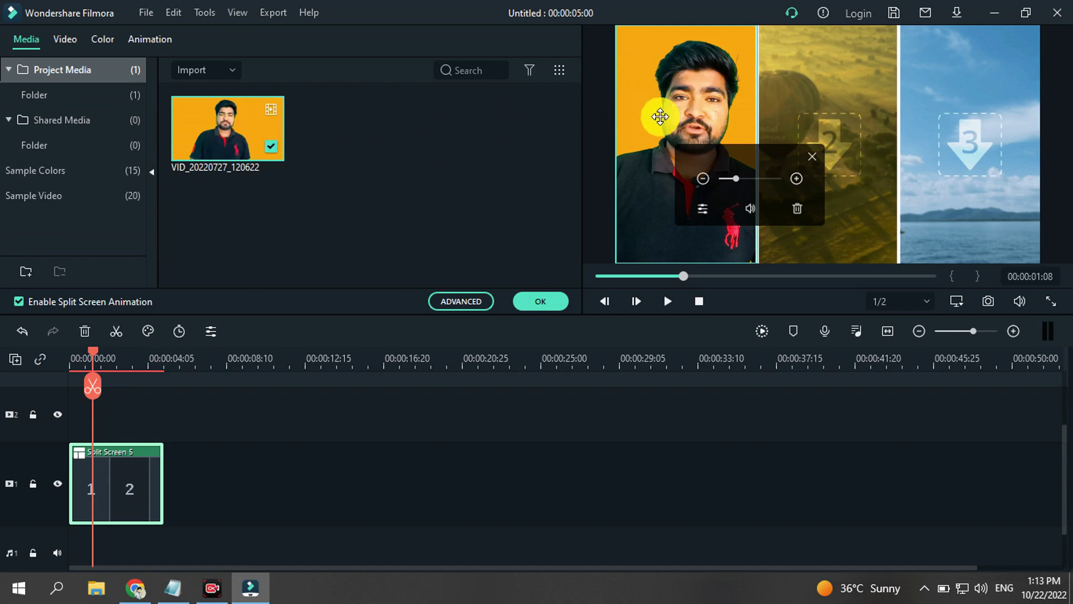
click(813, 155)
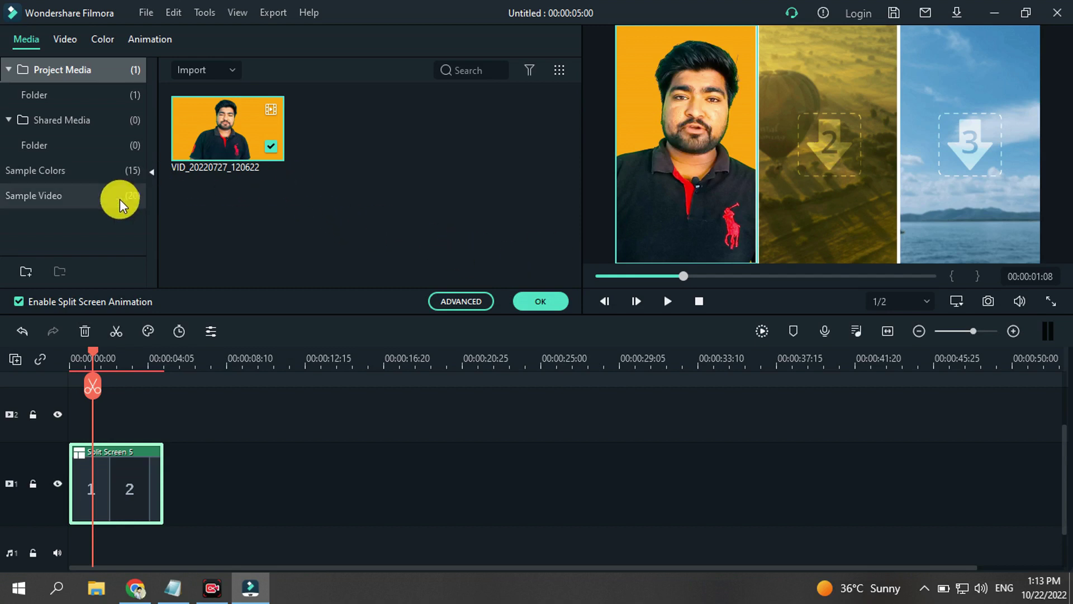
Fill section 2 of the split screen with the sample video Travel 04 and section 3 with Travel 01.
click(49, 198)
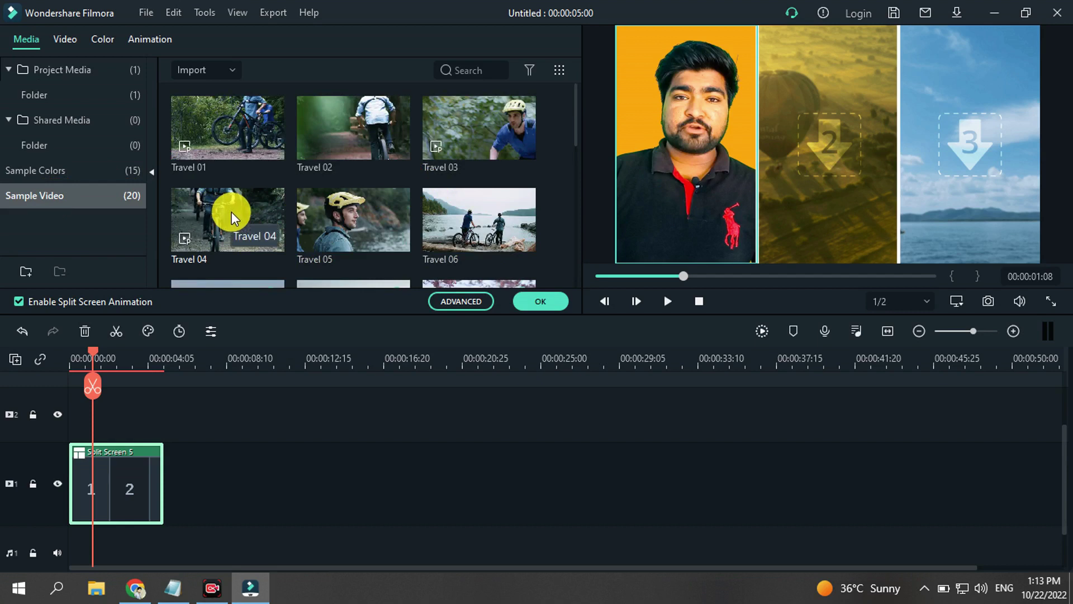
click(203, 227)
drag(203, 227, 827, 146)
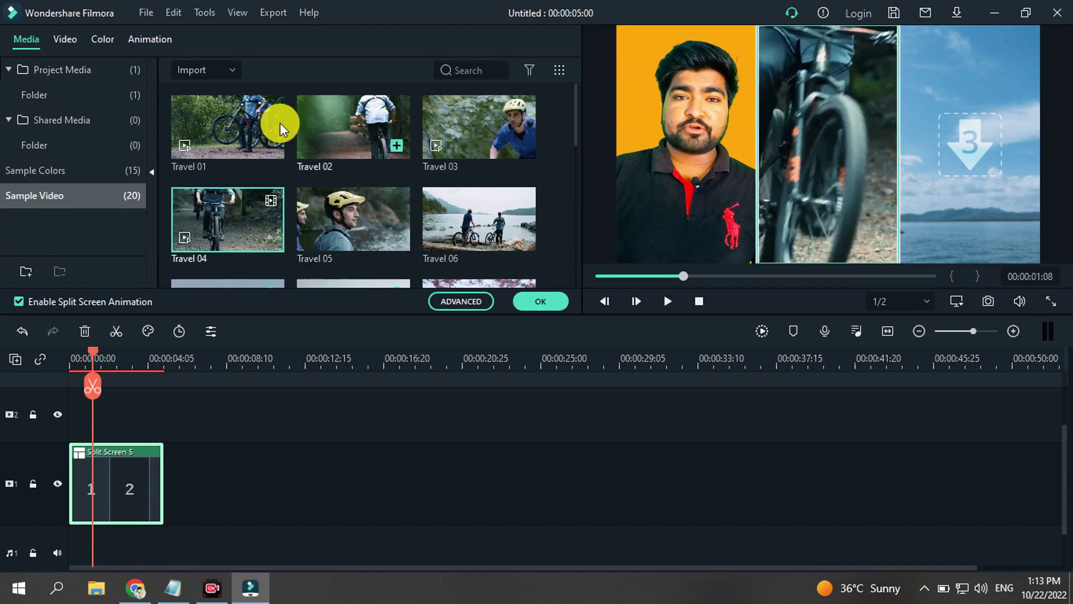
drag(227, 129, 969, 133)
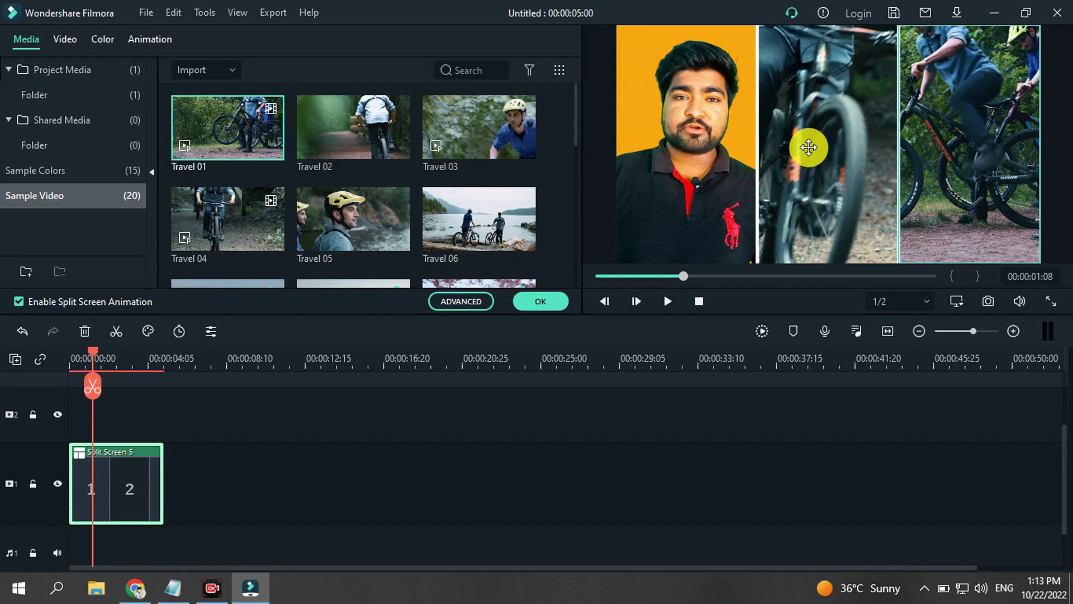
Reposition the Travel 04 and Travel 01 footage within their split screen sections and deselect the clip.
mouse_move(779, 146)
mouse_down()
mouse_move(803, 156)
mouse_move(788, 149)
mouse_up()
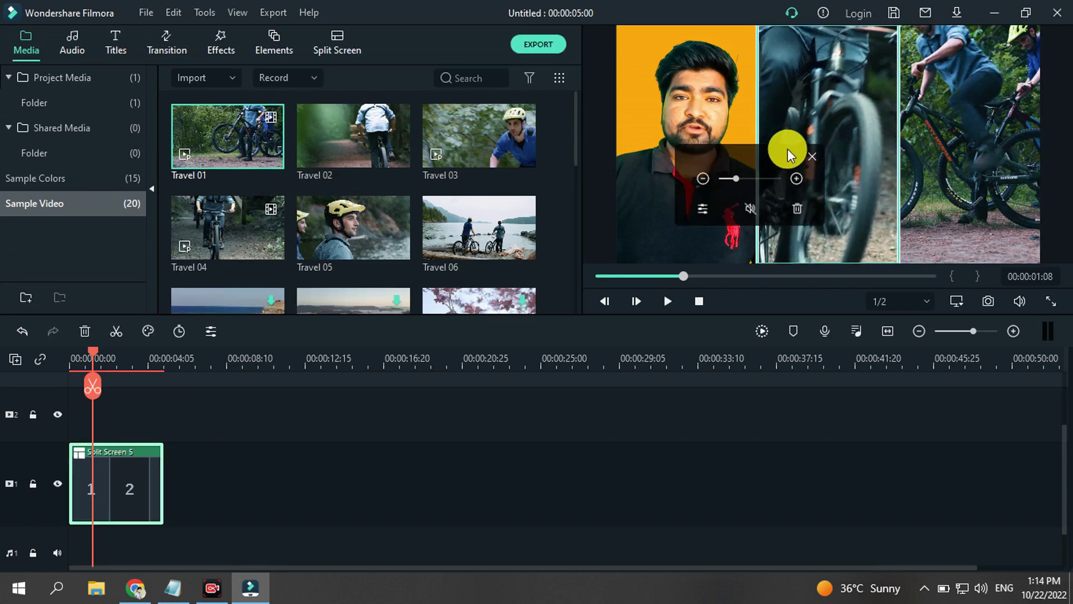
drag(965, 154, 976, 157)
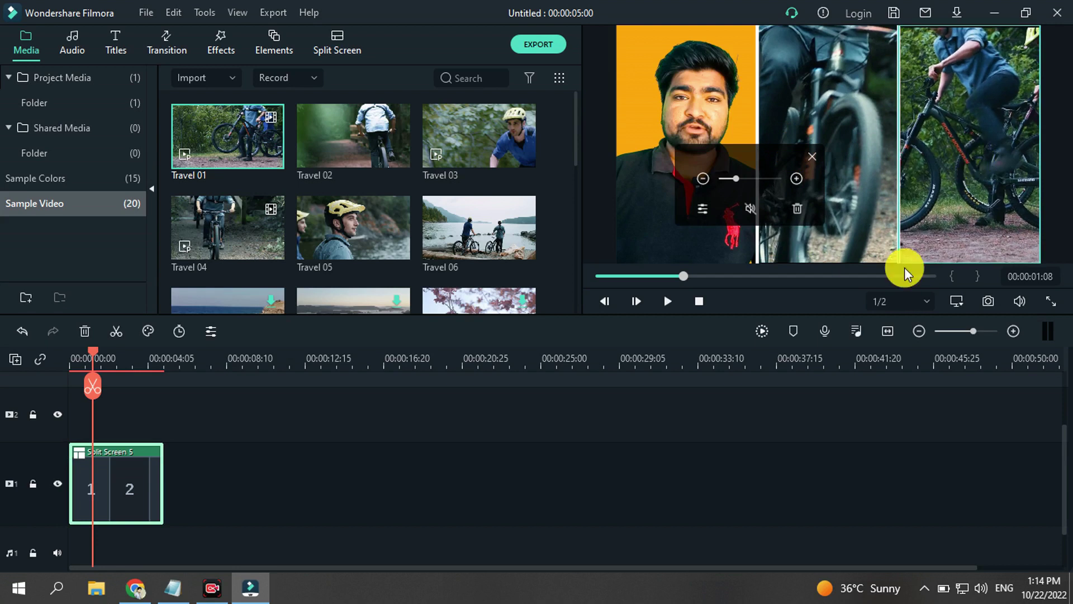
click(616, 443)
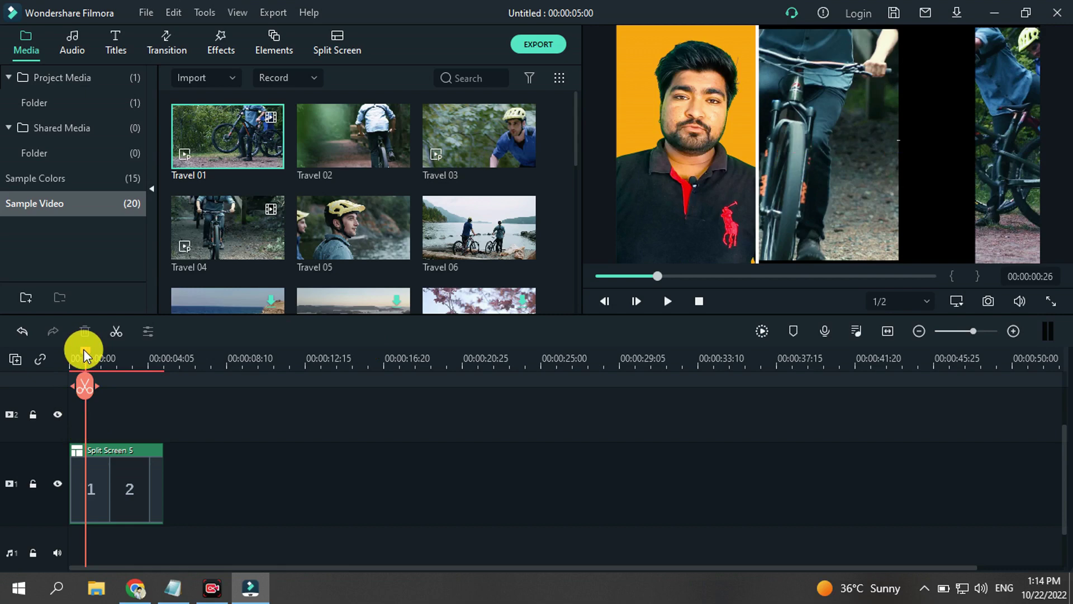
Play the split screen clip from the beginning to preview its animation, and return the playhead to the start.
drag(85, 354, 39, 354)
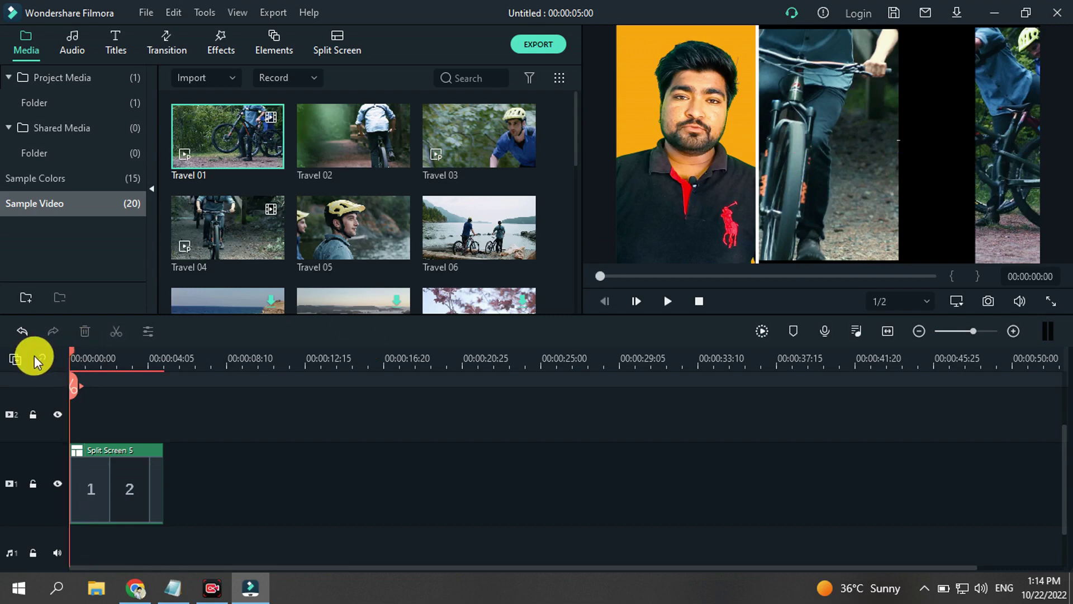
key(space)
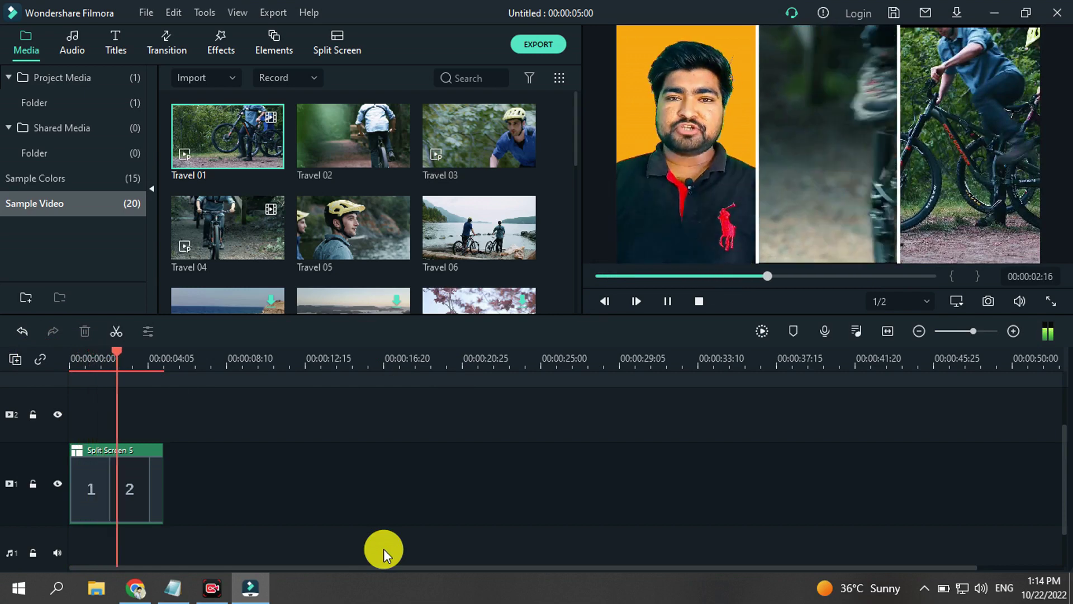
key(space)
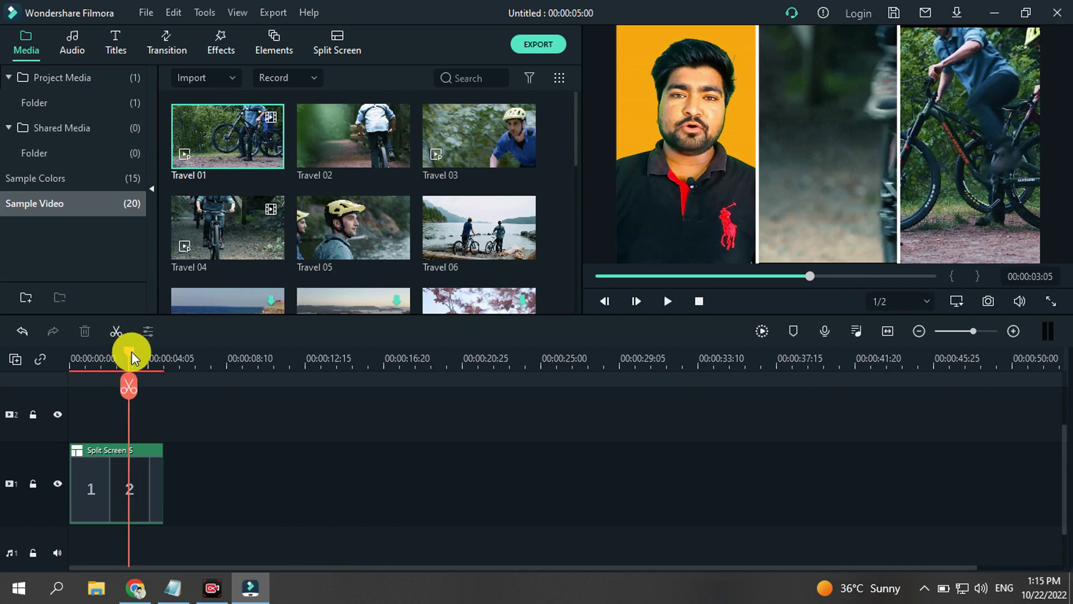
drag(132, 351, 56, 360)
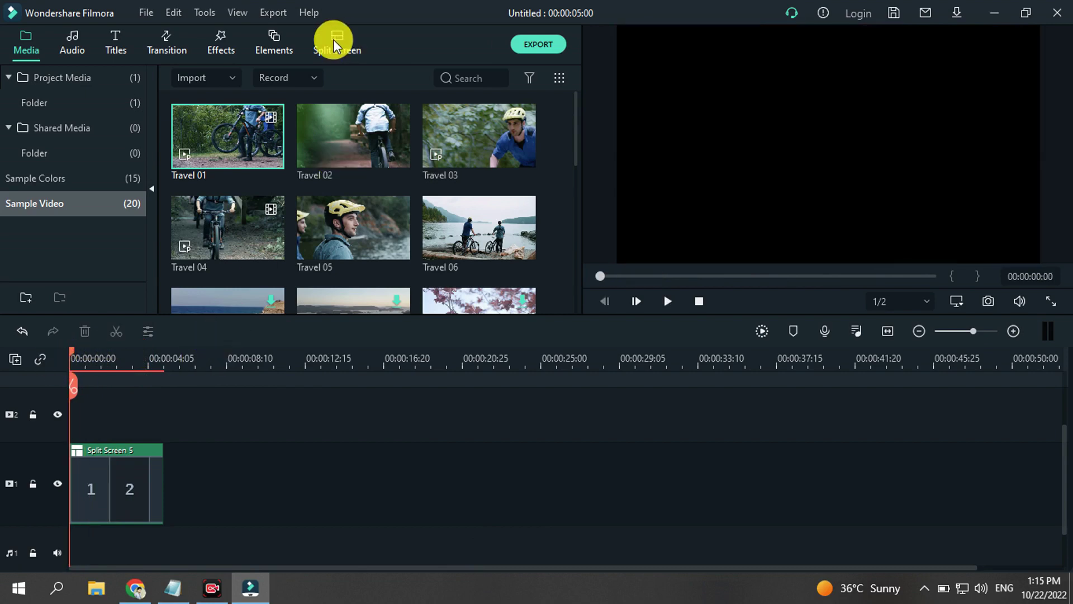
Browse the included Split Screen layouts through to the end of the list and return to the first ones.
click(334, 39)
scroll(548, 157, down, 3)
scroll(548, 157, down, 3)
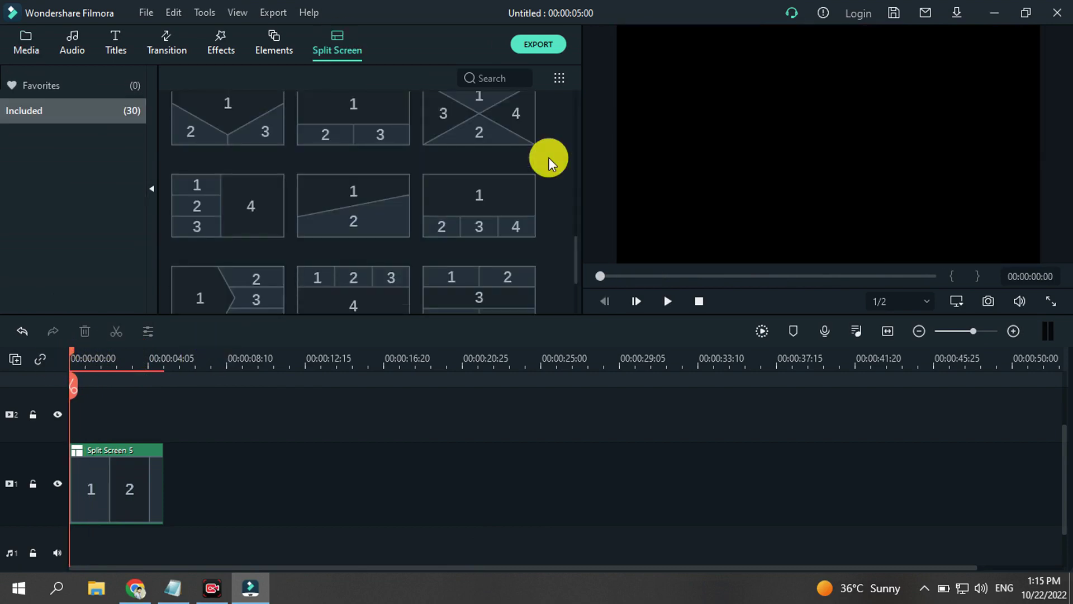
scroll(548, 157, down, 2)
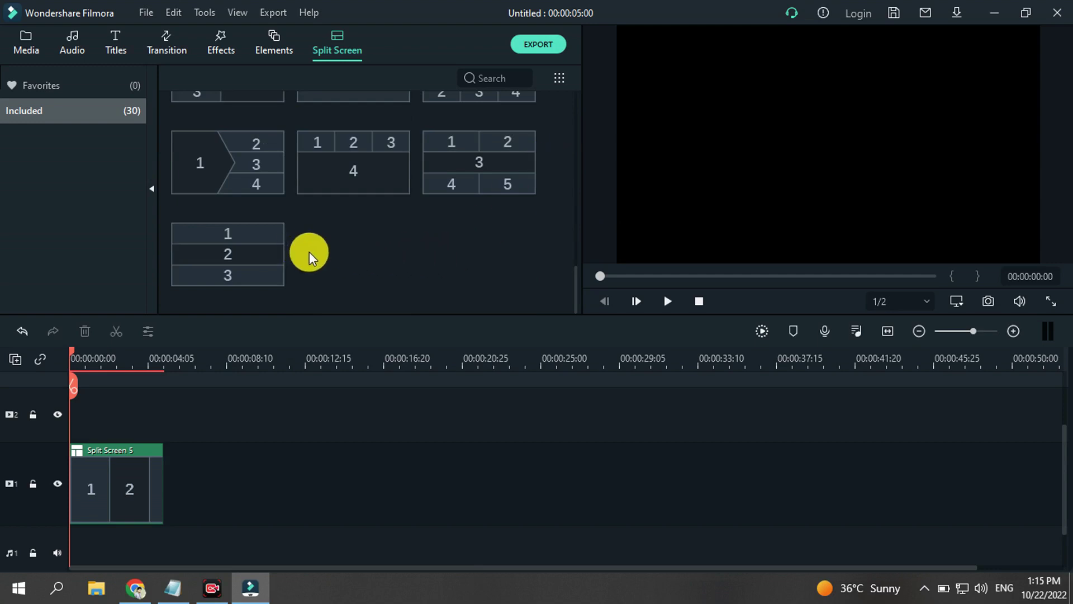
scroll(309, 252, up, 8)
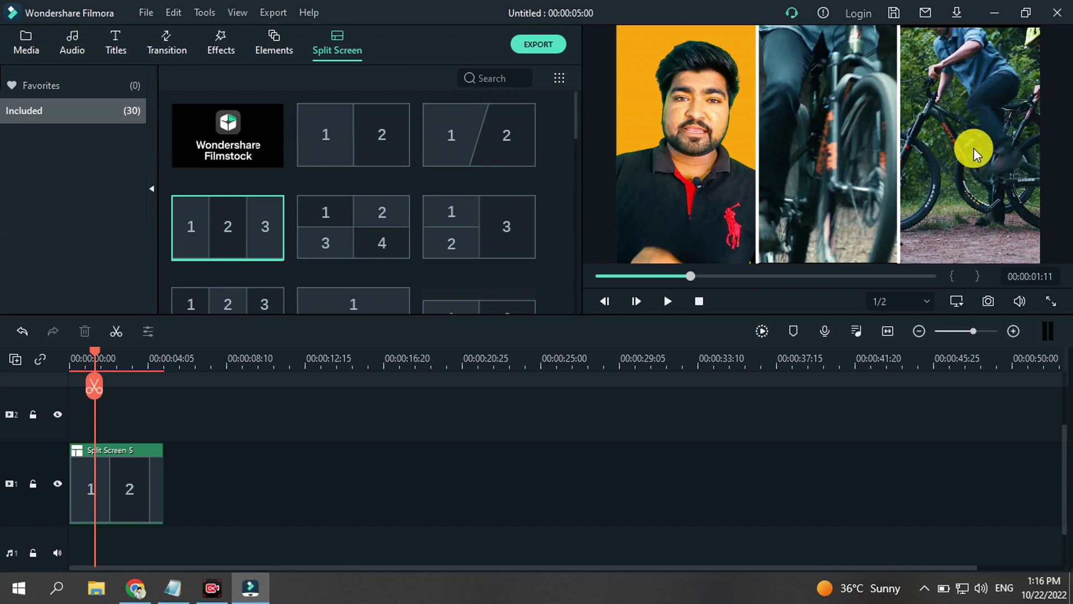
Switch to the Notepad notes, highlight the split screen line, and minimize the window.
key(alt+Tab)
drag(335, 173, 217, 173)
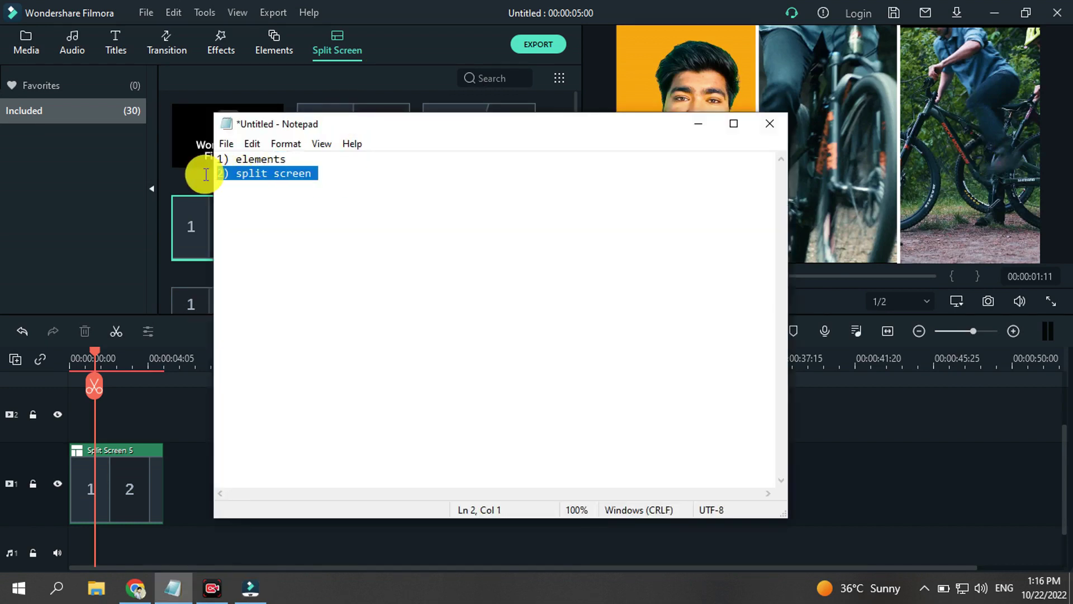
click(693, 124)
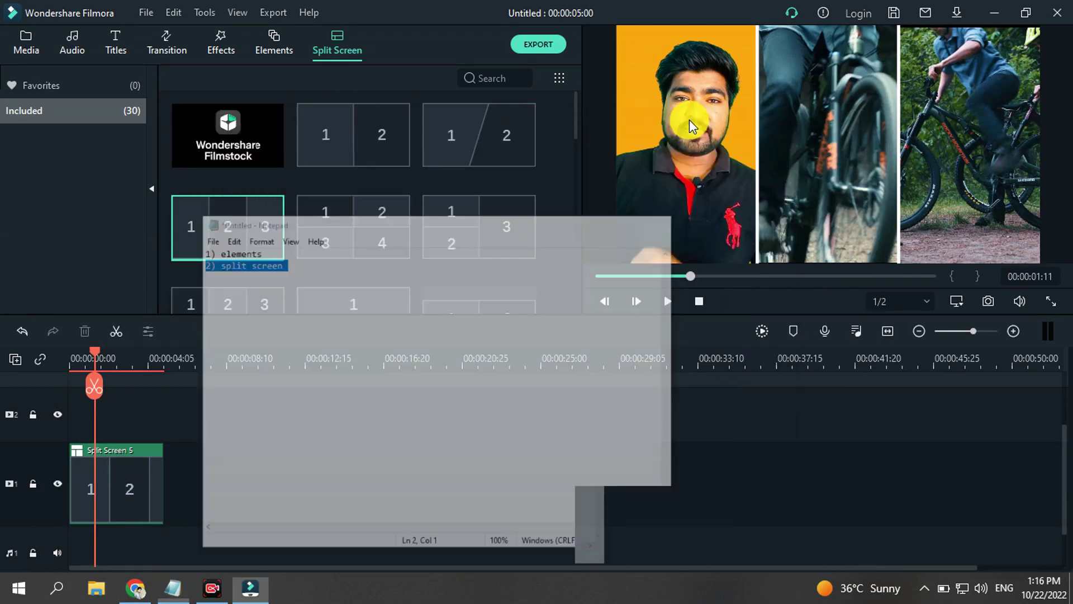